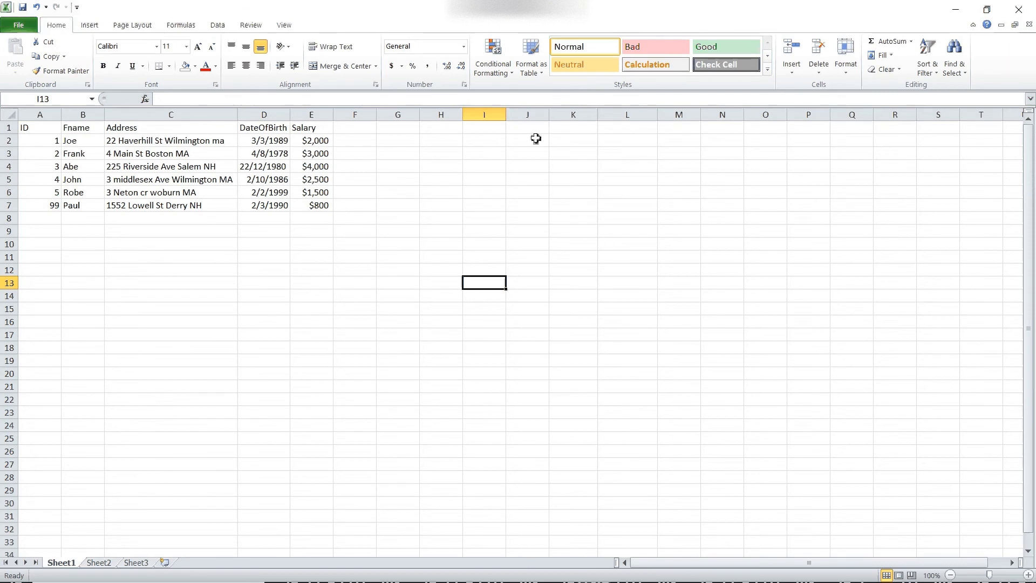
- Enter the label "Employee ID" in cell K2 and autofit column K to its contents
{"action": "left_click", "coordinate": [572, 137]}
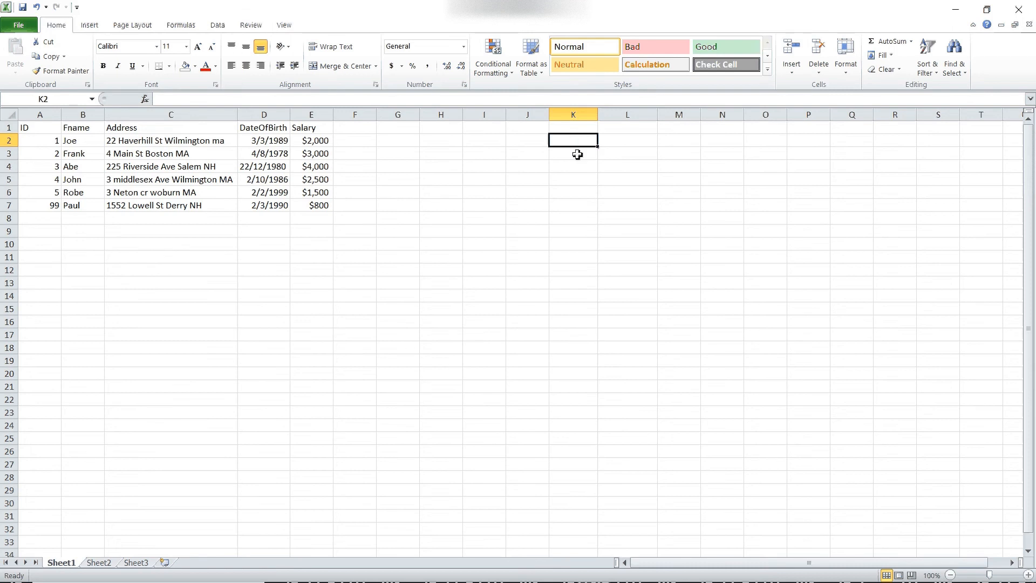
{"action": "left_click", "coordinate": [576, 153]}
{"action": "left_click", "coordinate": [572, 140]}
{"action": "type", "text": "E"}
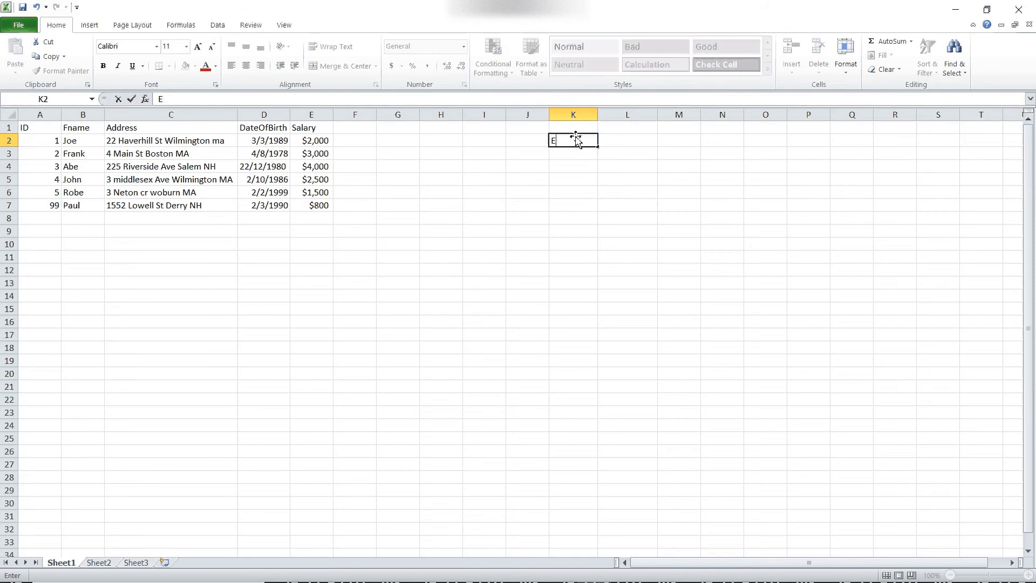
{"action": "type", "text": "mployee ID"}
{"action": "left_click", "coordinate": [646, 191]}
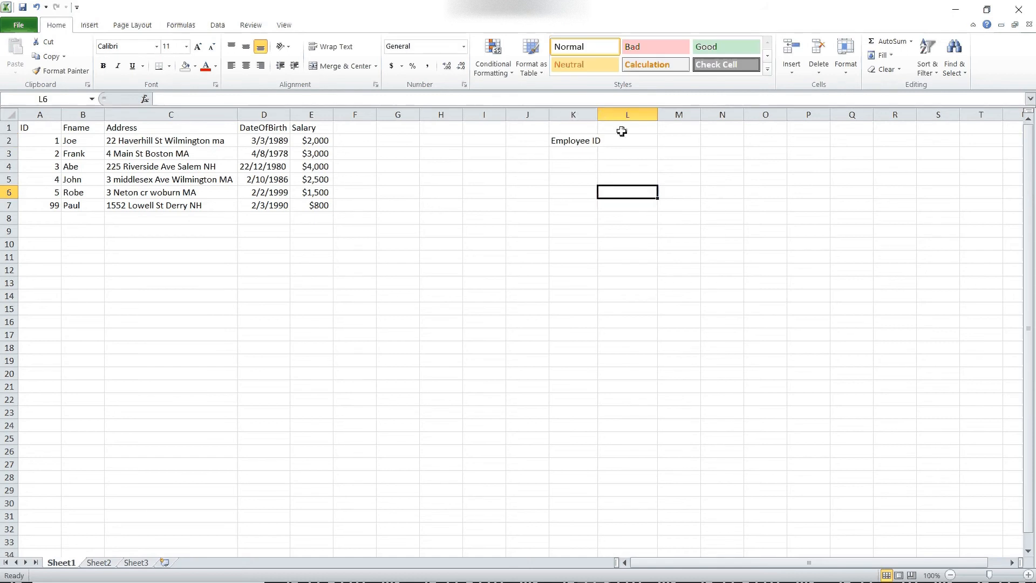
{"action": "double_click", "coordinate": [599, 117]}
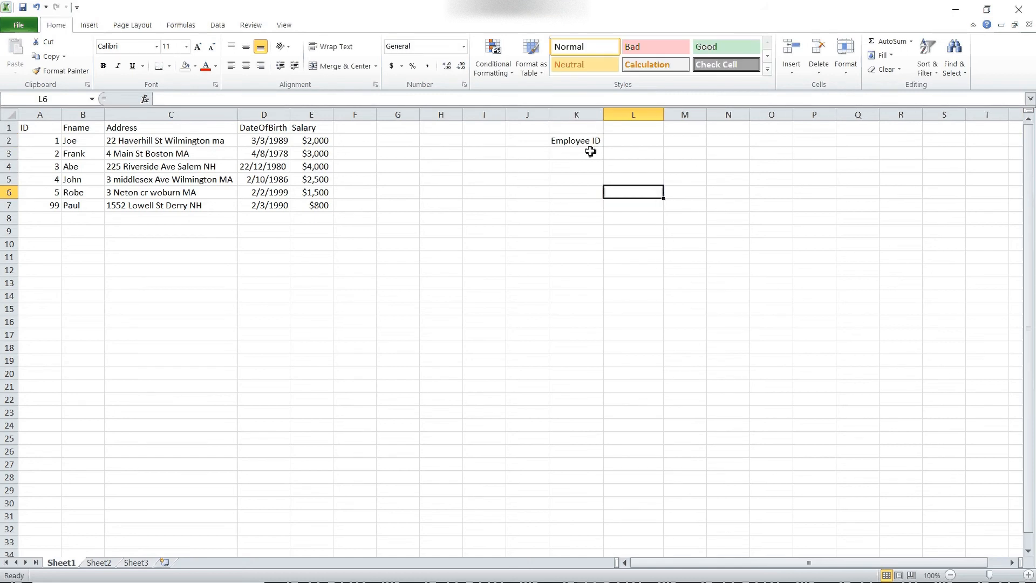
- Enter the label "Salary" in cell K4, two rows below the Employee ID label
{"action": "left_click", "coordinate": [589, 179]}
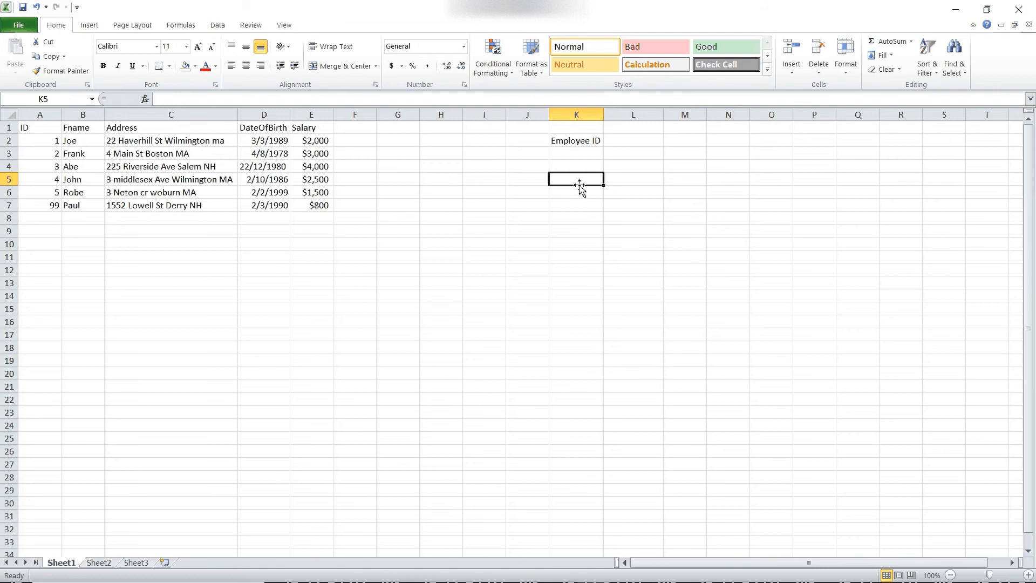
{"action": "left_click", "coordinate": [574, 167]}
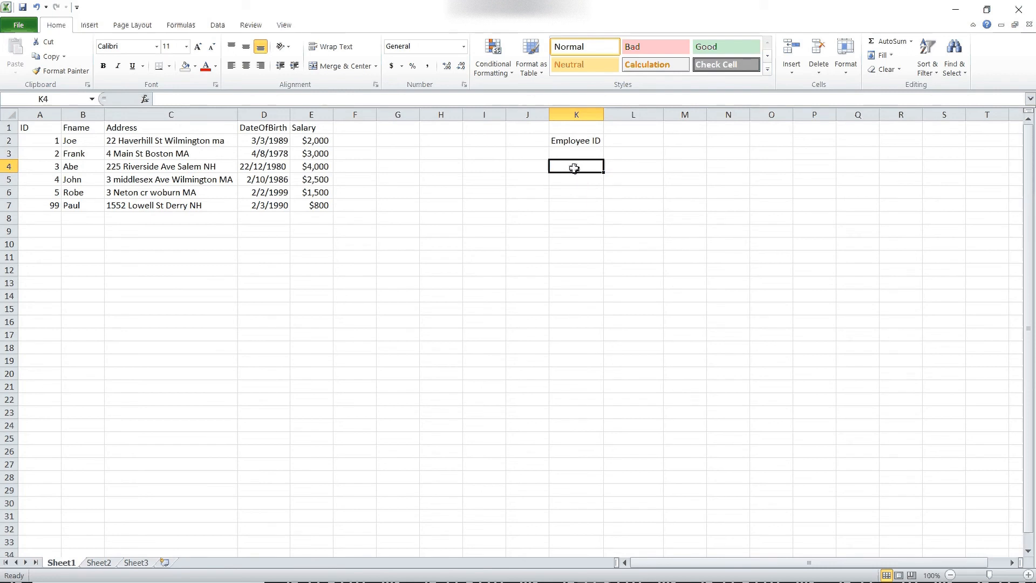
{"action": "type", "text": "Salar"}
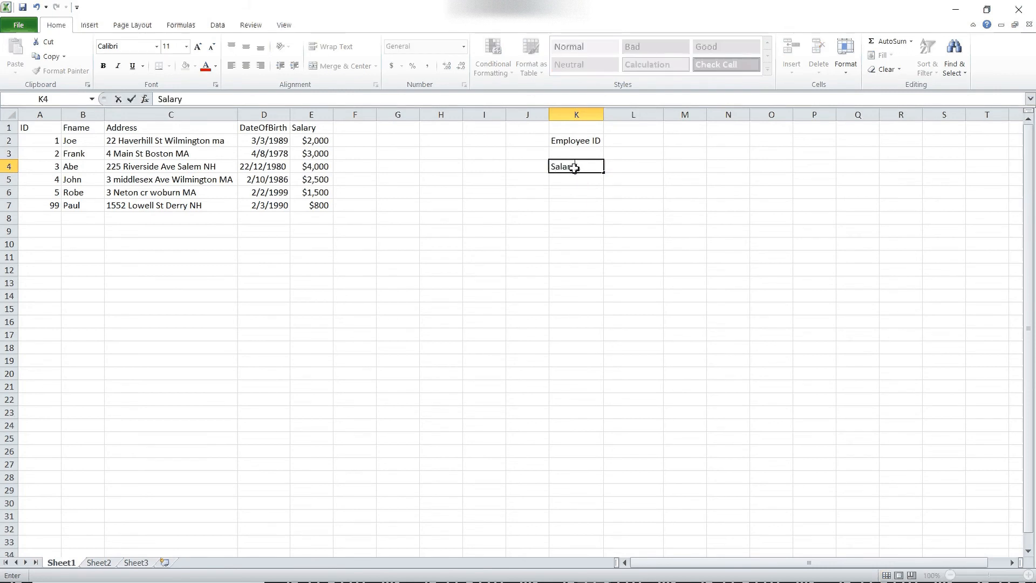
{"action": "type", "text": "y"}
{"action": "left_click", "coordinate": [634, 257]}
- Format cell L2, beside the Employee ID label, with a light blue background fill
{"action": "left_click", "coordinate": [632, 139]}
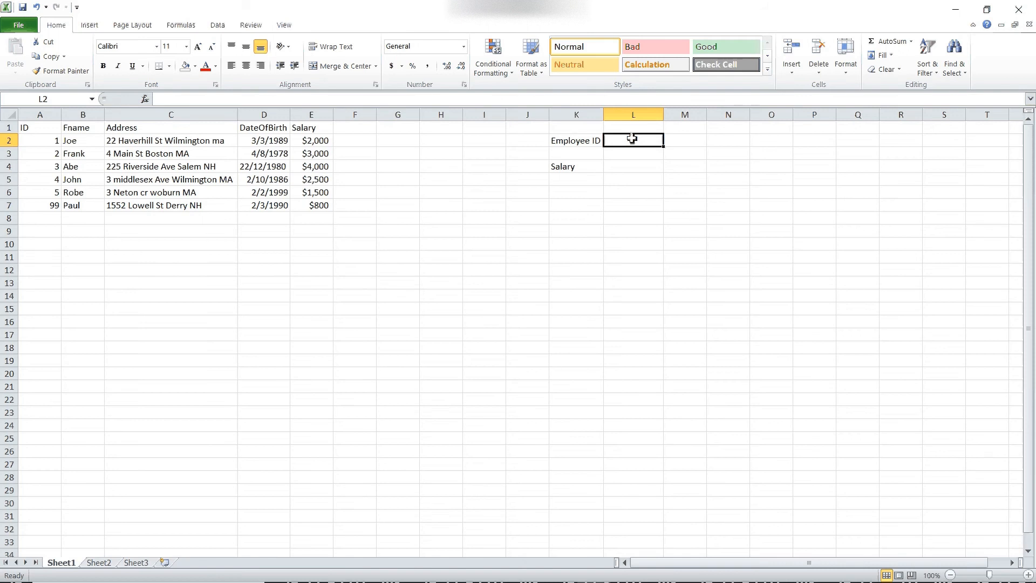
{"action": "left_click", "coordinate": [638, 167]}
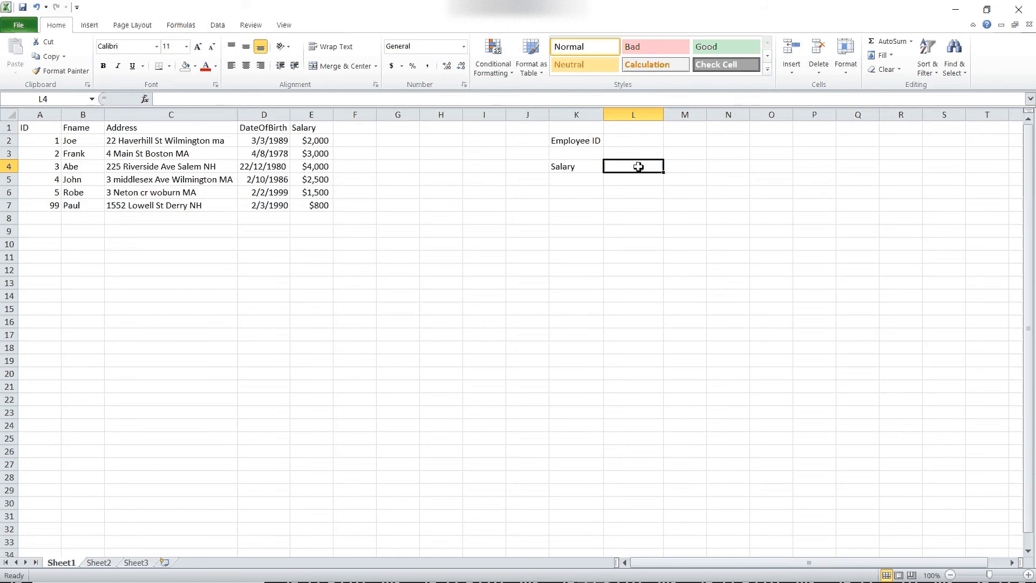
{"action": "left_click", "coordinate": [646, 141]}
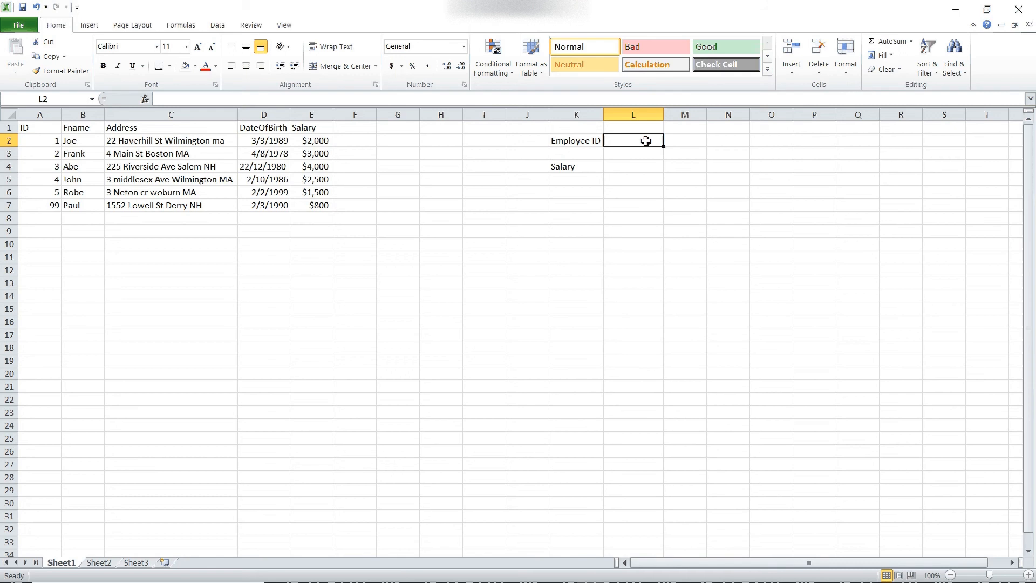
{"action": "right_click", "coordinate": [646, 140]}
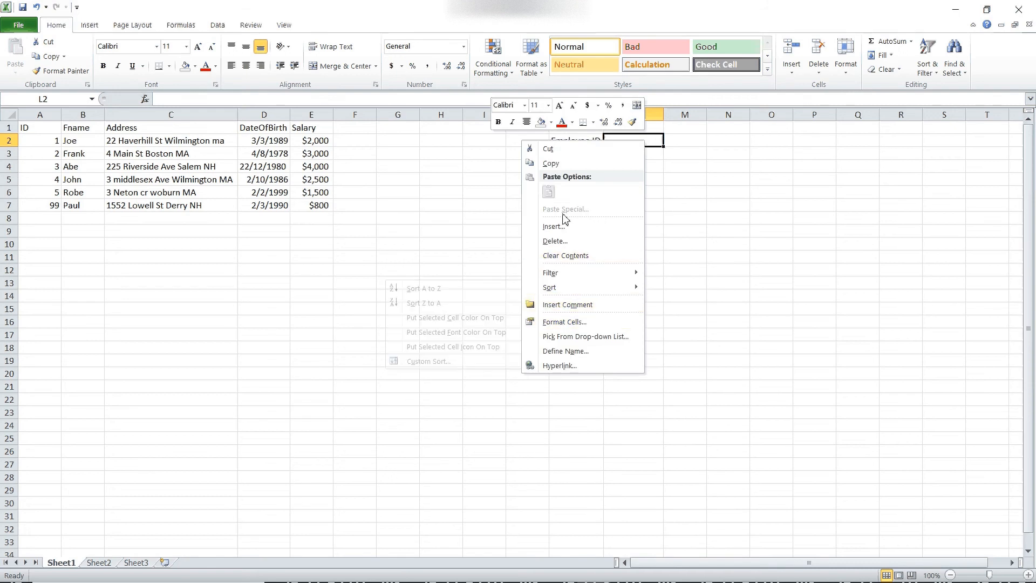
{"action": "left_click", "coordinate": [564, 322]}
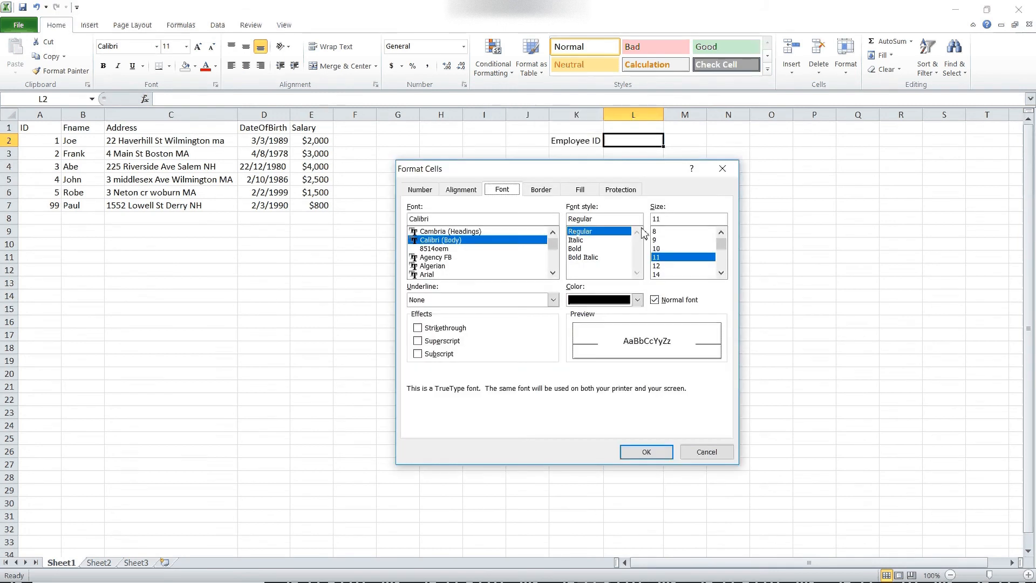
{"action": "left_click", "coordinate": [590, 191]}
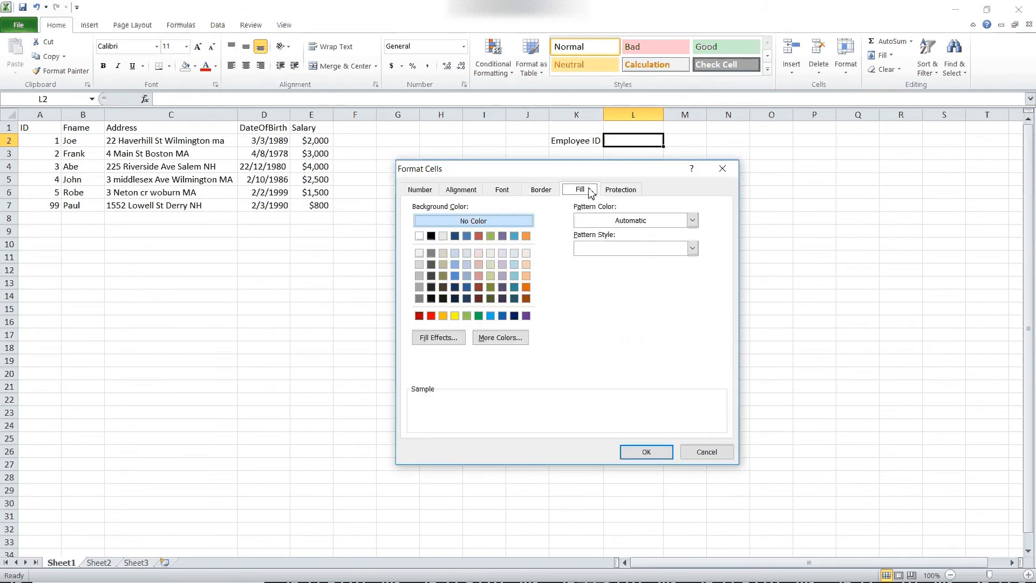
{"action": "left_click", "coordinate": [456, 254]}
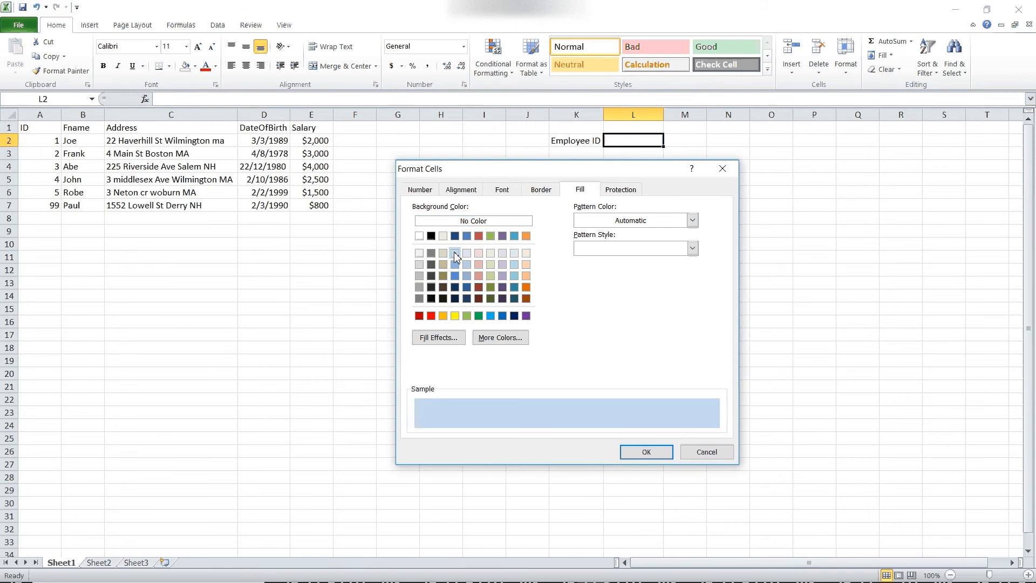
{"action": "left_click", "coordinate": [635, 458]}
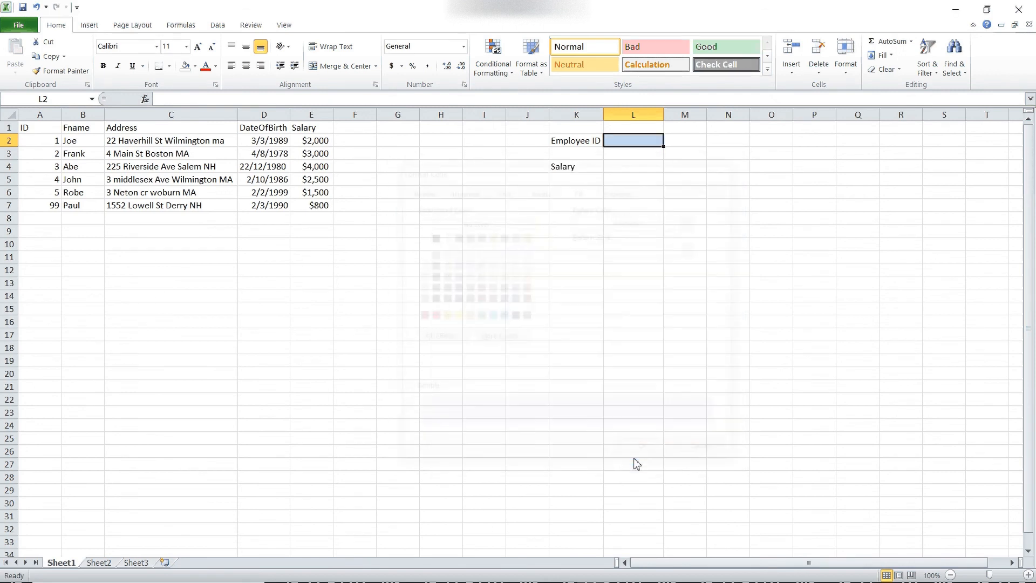
- Give cell L4, beside the Salary label, a light olive green fill
{"action": "right_click", "coordinate": [629, 167]}
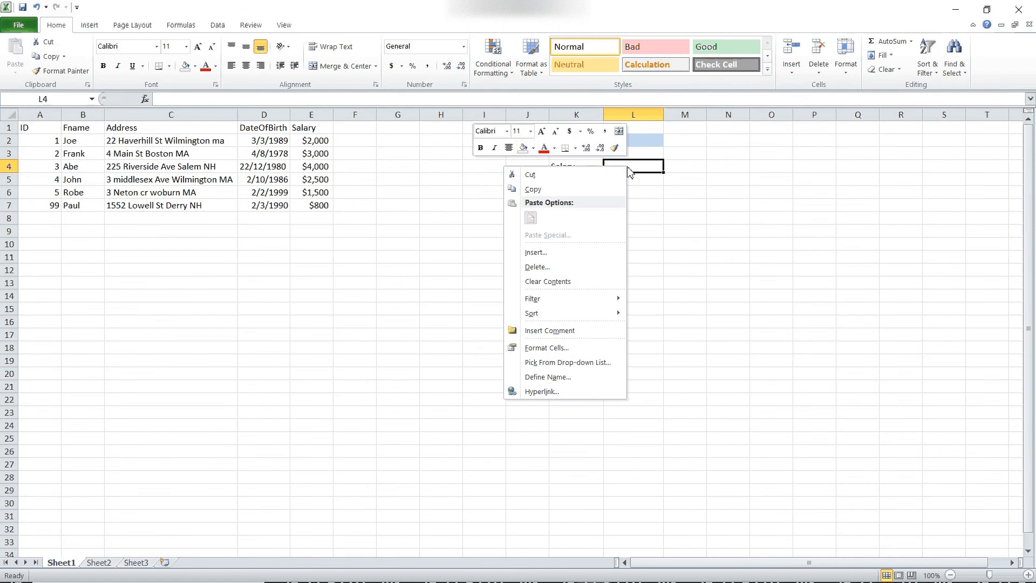
{"action": "left_click", "coordinate": [533, 149]}
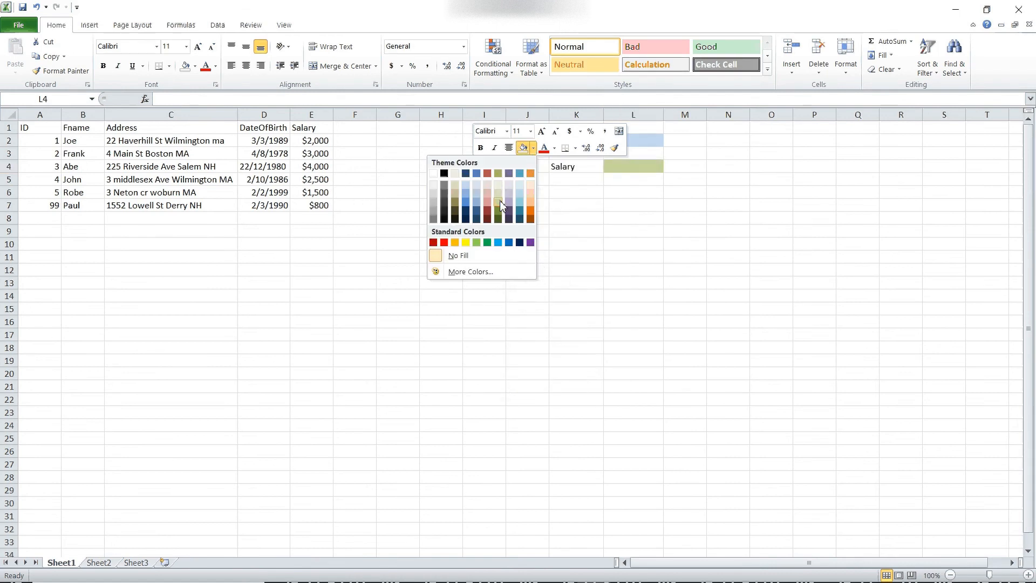
{"action": "left_click", "coordinate": [499, 196]}
{"action": "left_click", "coordinate": [676, 289]}
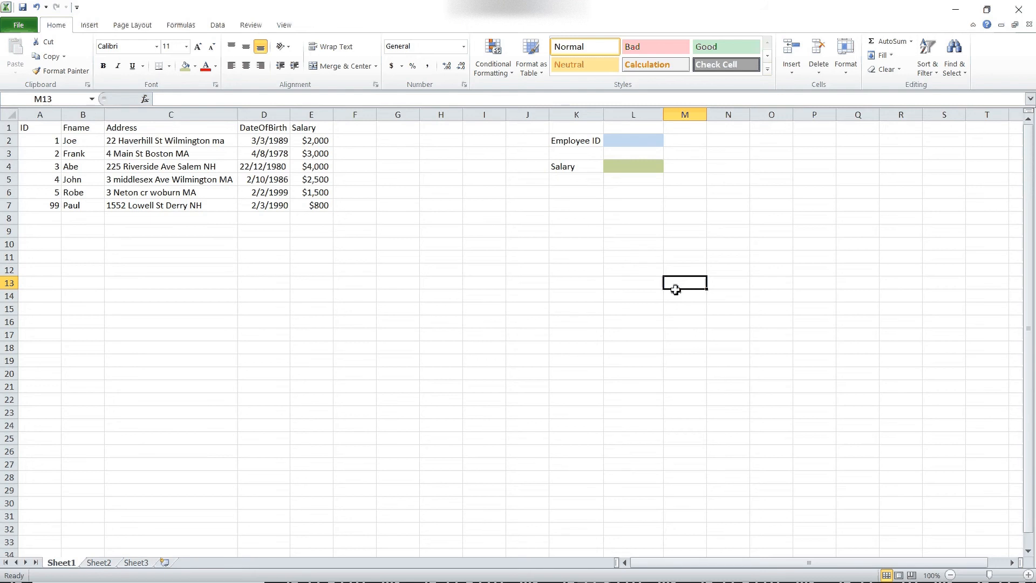
- Enter the exact-match salary lookup formula =VLOOKUP(L2,A2:E23,5,FALSE) in cell L4
{"action": "left_click", "coordinate": [644, 166]}
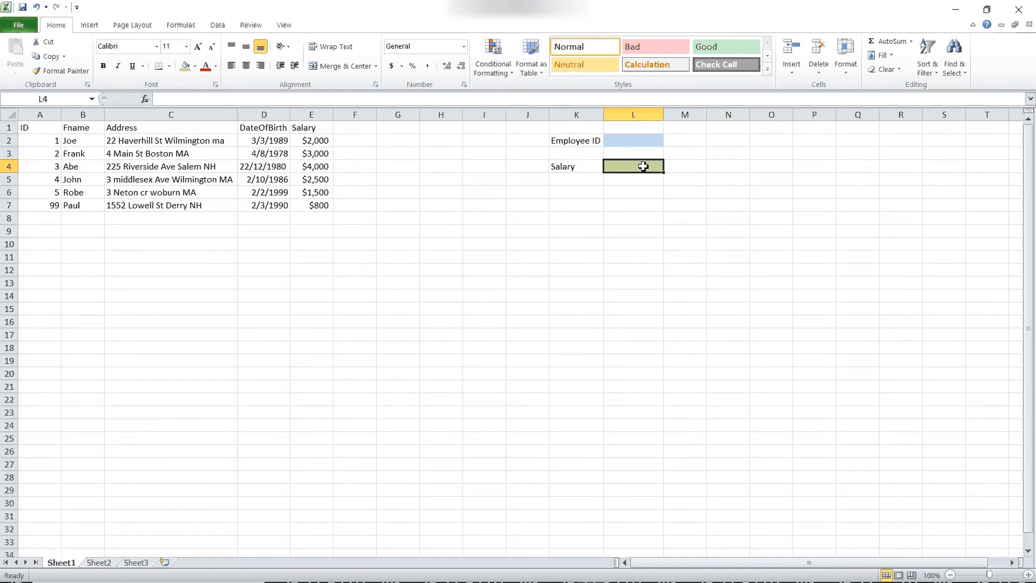
{"action": "type", "text": "="}
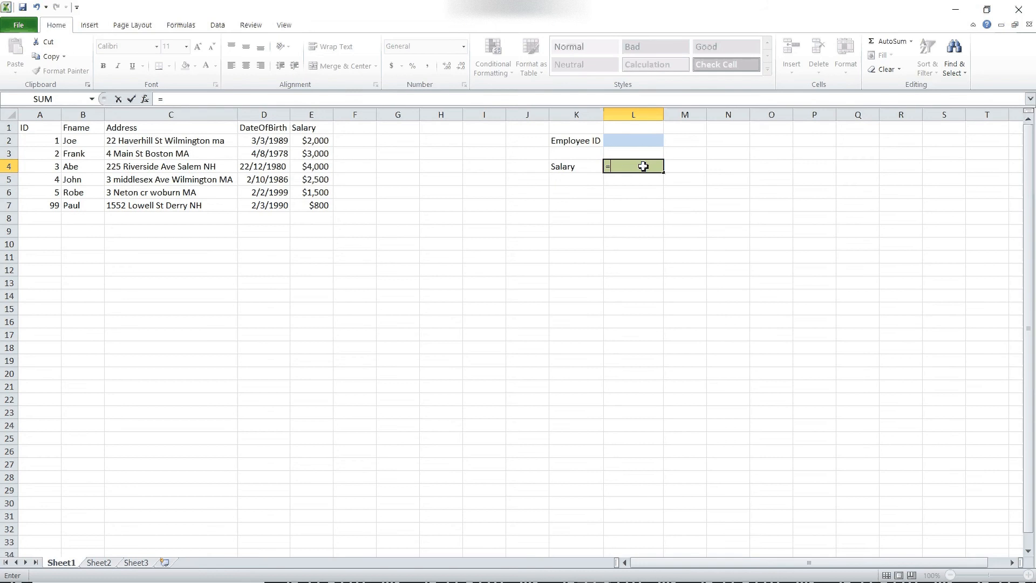
{"action": "type", "text": "vlo"}
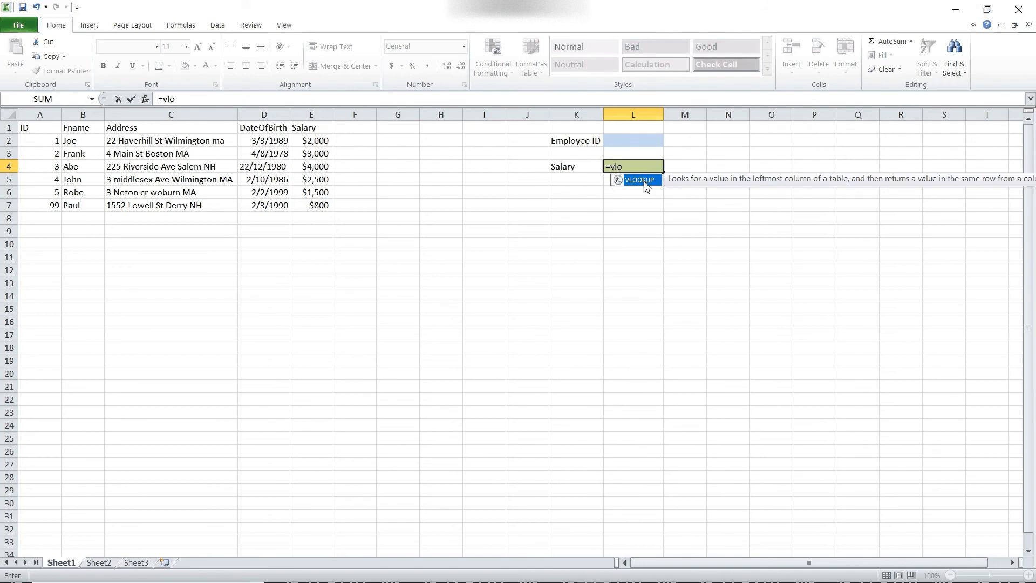
{"action": "double_click", "coordinate": [646, 185]}
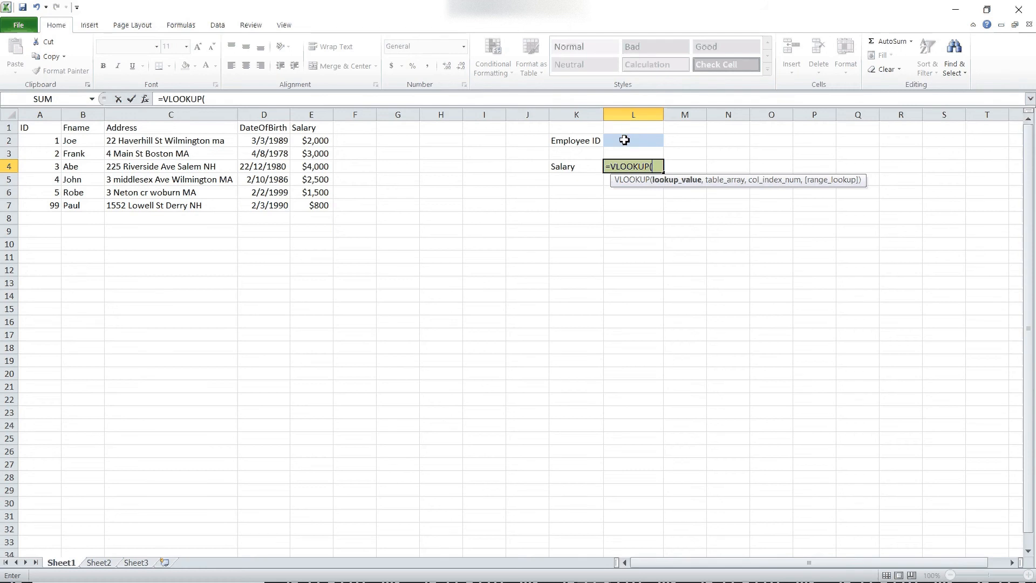
{"action": "left_click", "coordinate": [625, 140]}
{"action": "type", "text": ","}
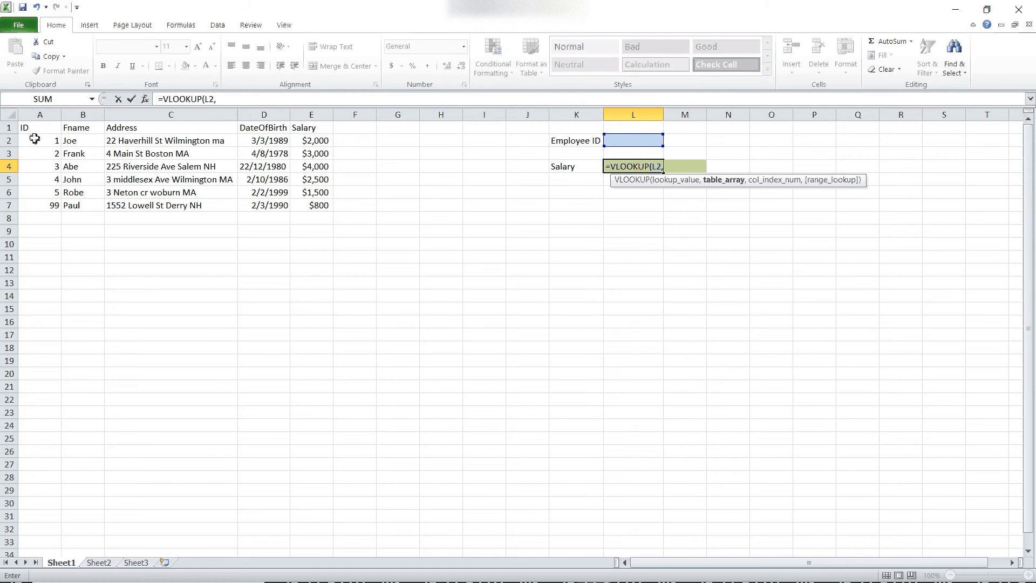
{"action": "left_click_drag", "start_coordinate": [35, 140], "coordinate": [305, 412]}
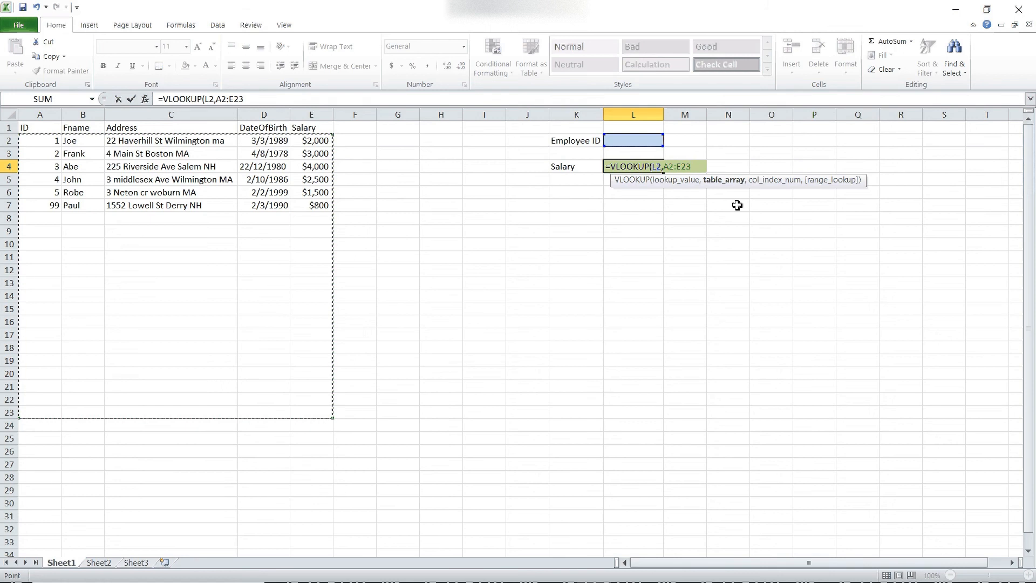
{"action": "type", "text": ","}
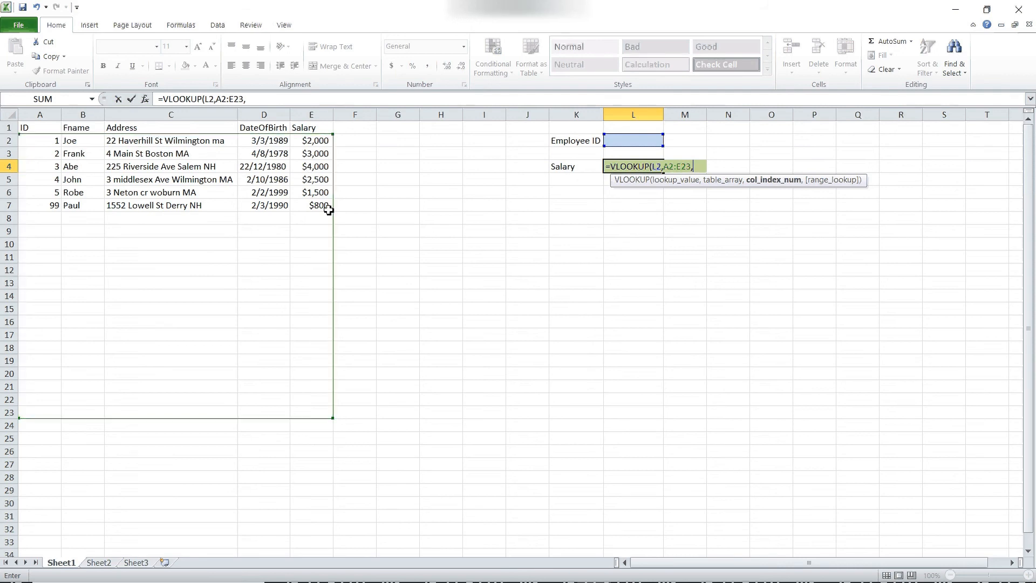
{"action": "type", "text": "5"}
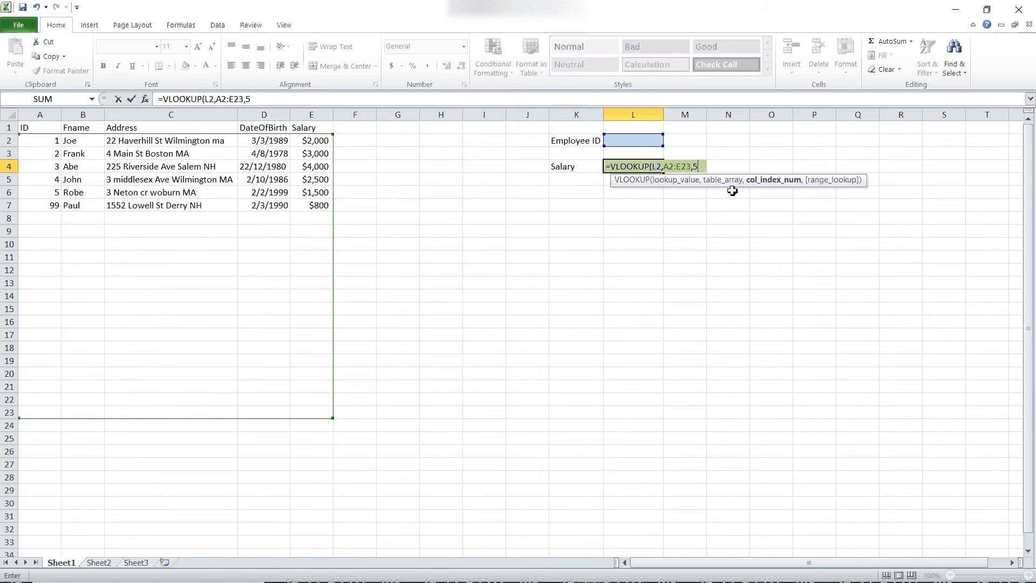
{"action": "type", "text": ","}
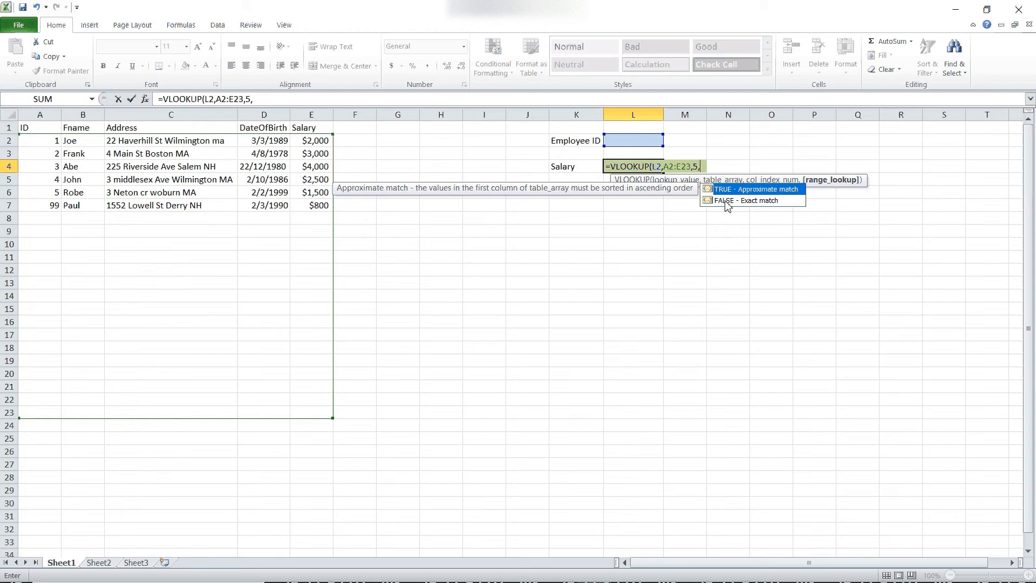
{"action": "double_click", "coordinate": [726, 201]}
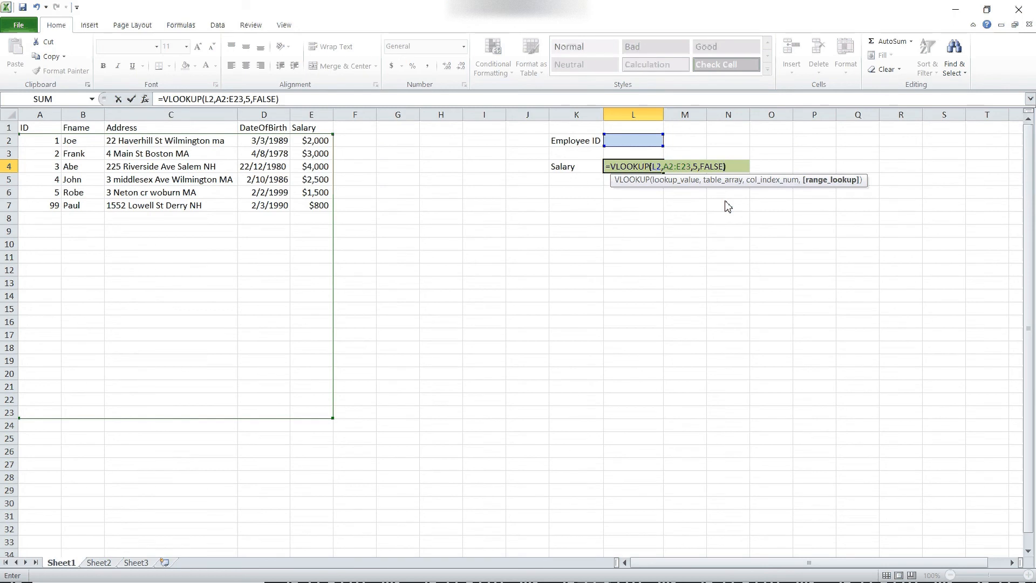
{"action": "type", "text": ")"}
{"action": "key", "text": "Return"}
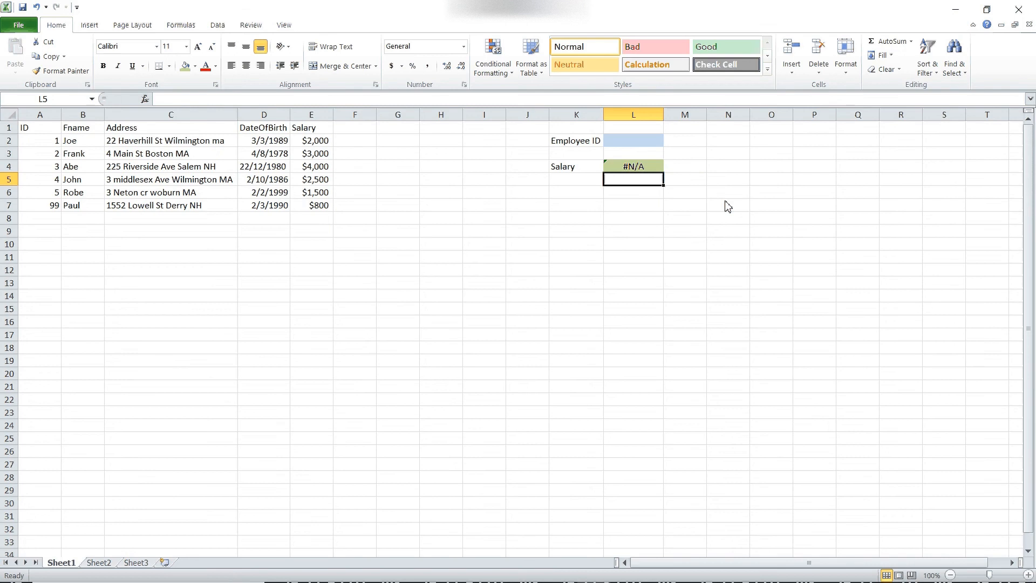
- Enter the ID of the employee in row 7 into L2 and select the salary result in L4
{"action": "left_click", "coordinate": [632, 143]}
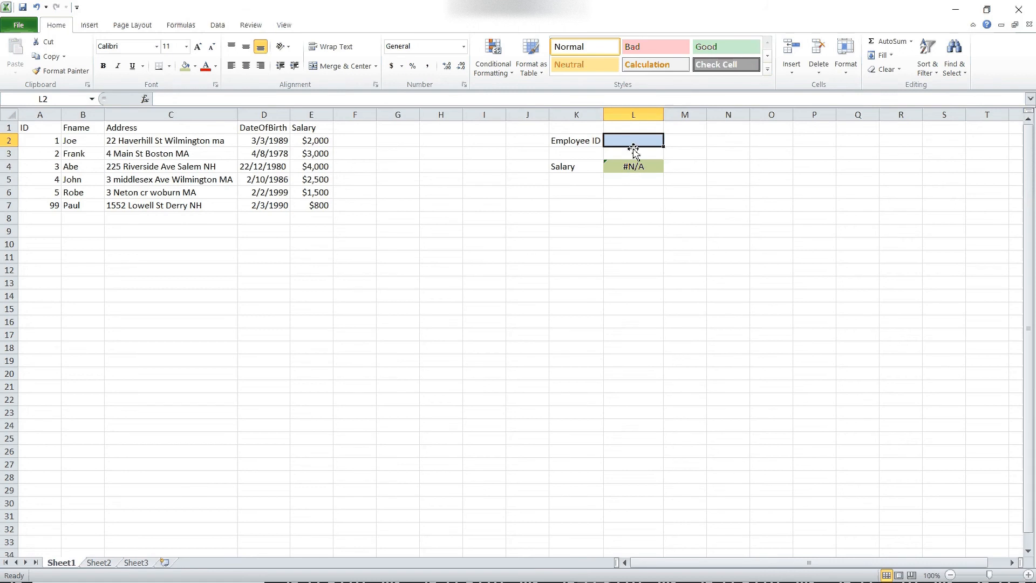
{"action": "left_click", "coordinate": [730, 152]}
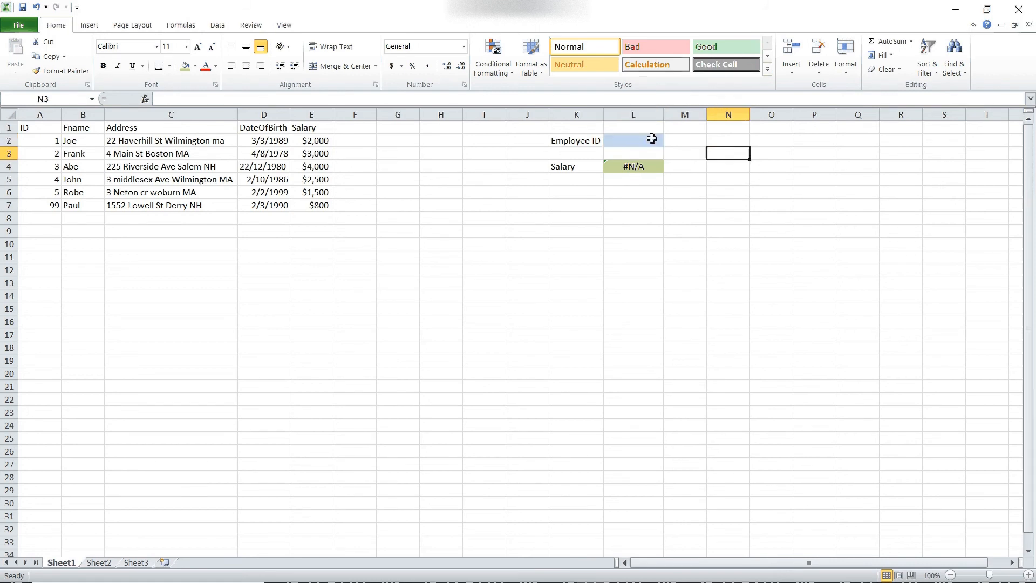
{"action": "left_click", "coordinate": [651, 139]}
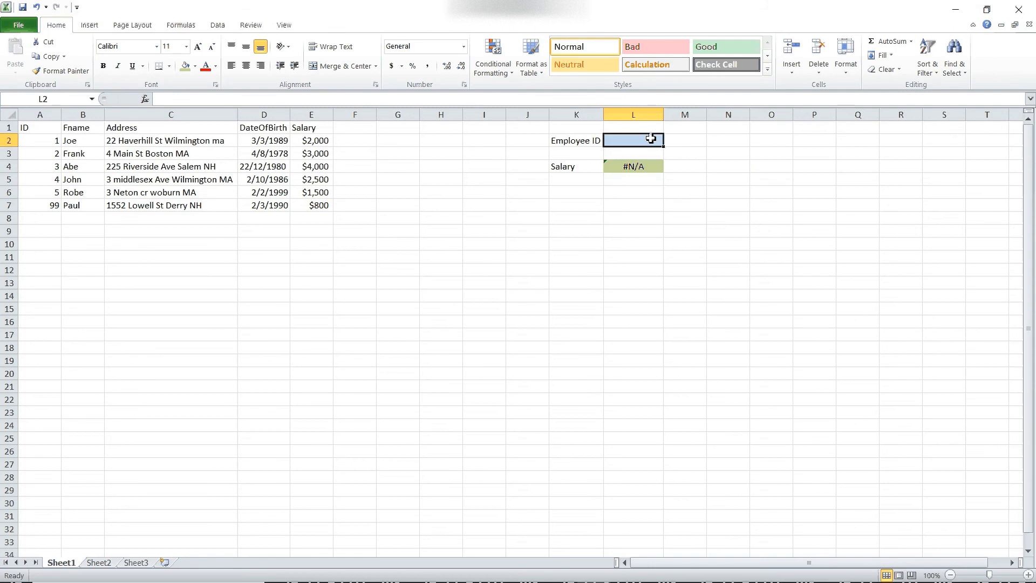
{"action": "type", "text": "99"}
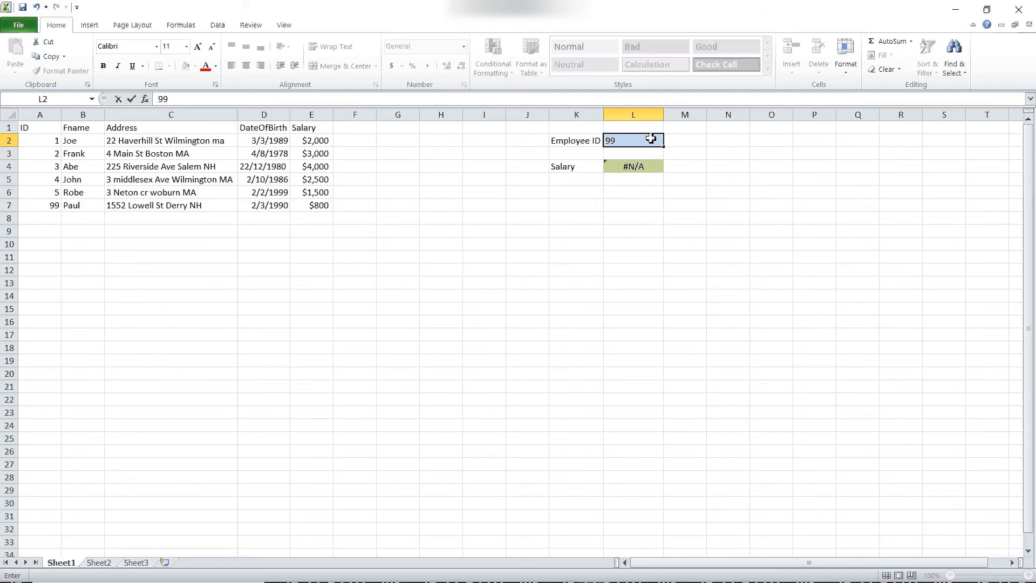
{"action": "key", "text": "Return"}
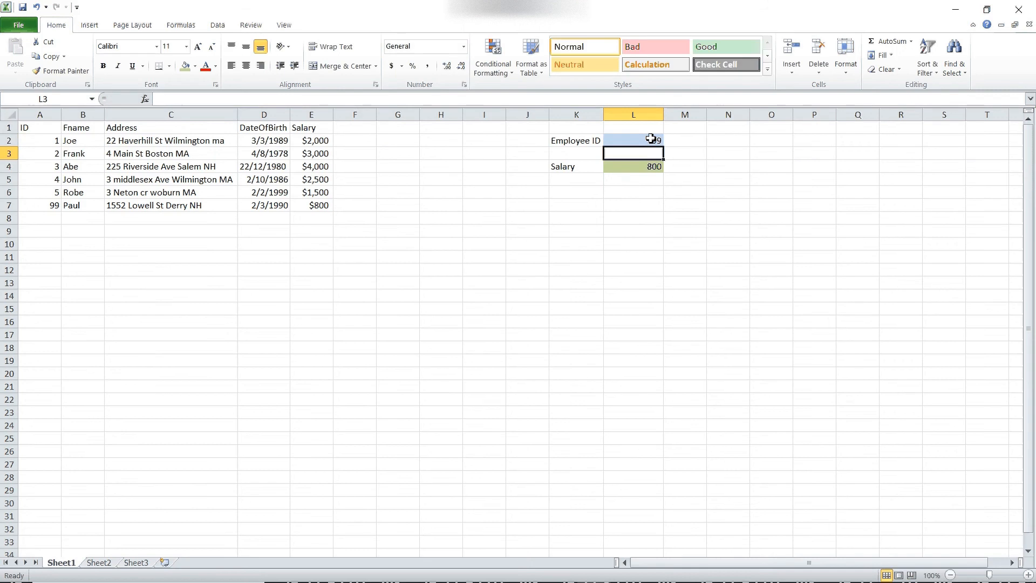
{"action": "left_click", "coordinate": [647, 167]}
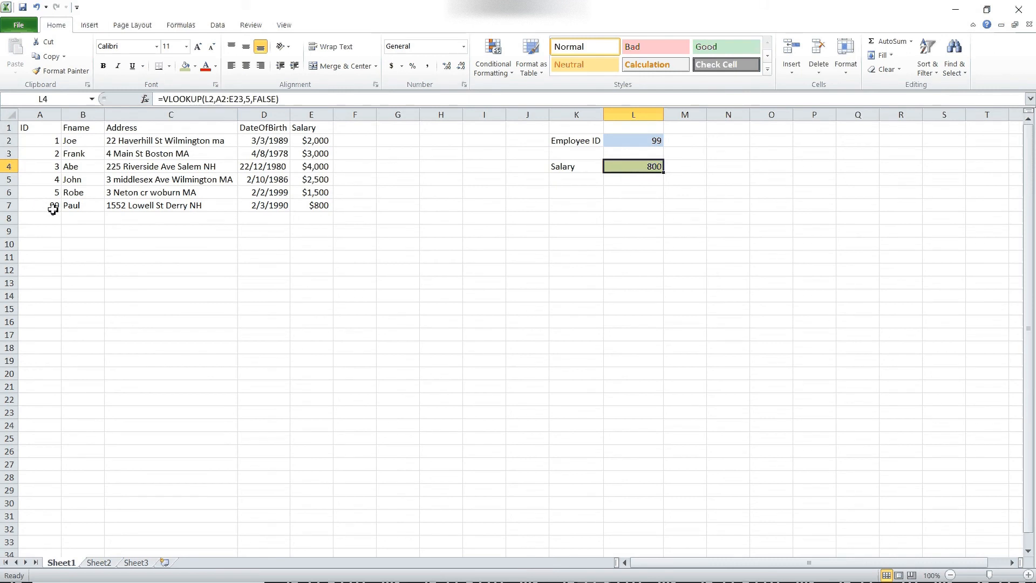
- Test the lookup by entering the ID of the employee in row 4 into L2
{"action": "left_click", "coordinate": [318, 207]}
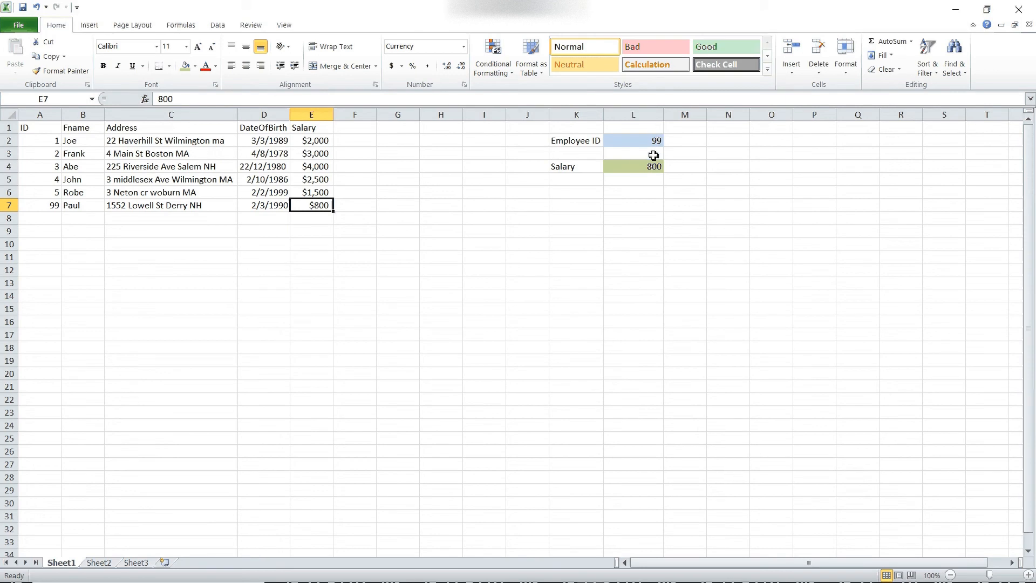
{"action": "left_click", "coordinate": [653, 141]}
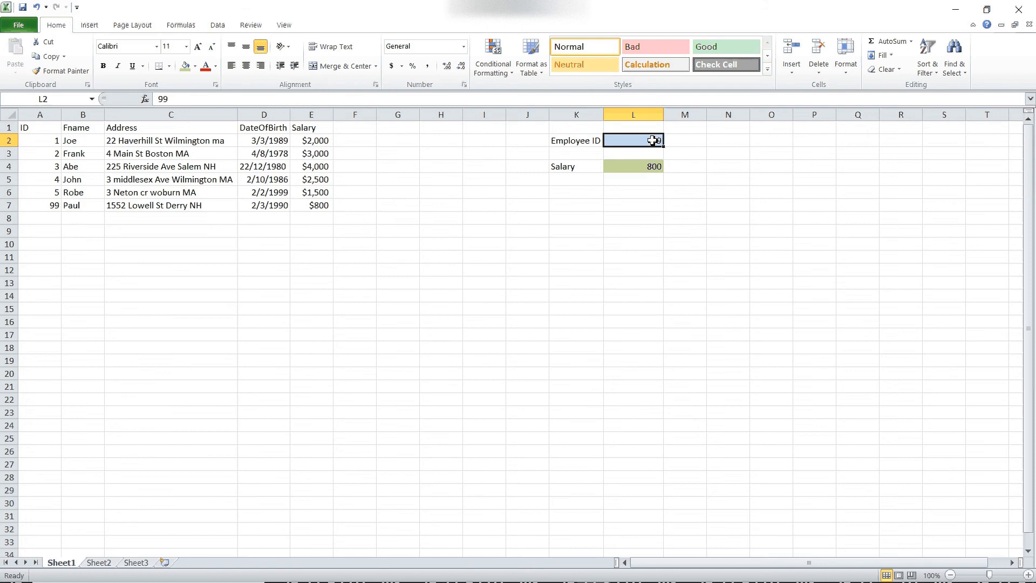
{"action": "type", "text": "3"}
{"action": "key", "text": "Return"}
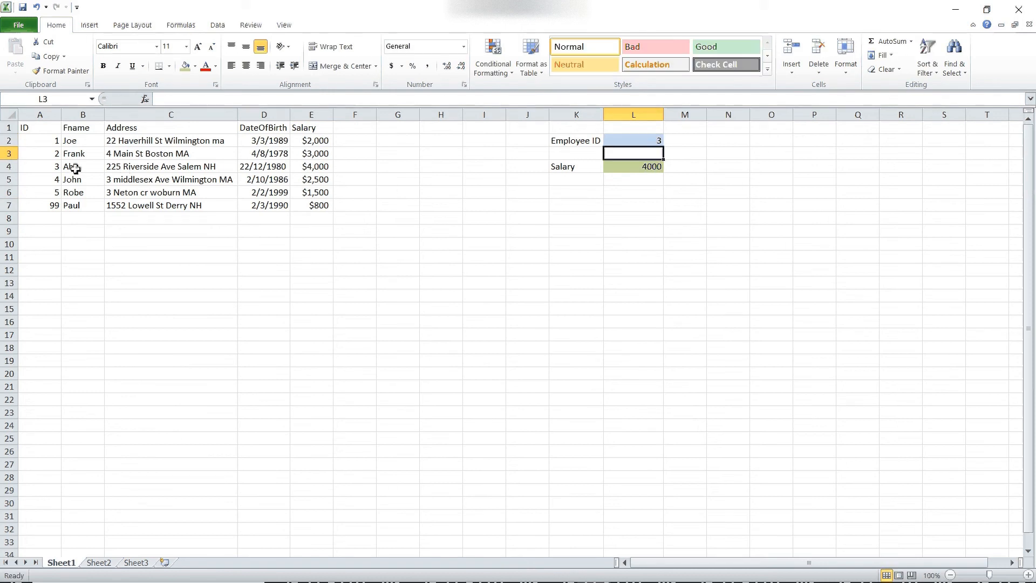
- Format the salary result in L4 as Currency with the $ symbol and two decimal places
{"action": "right_click", "coordinate": [640, 169]}
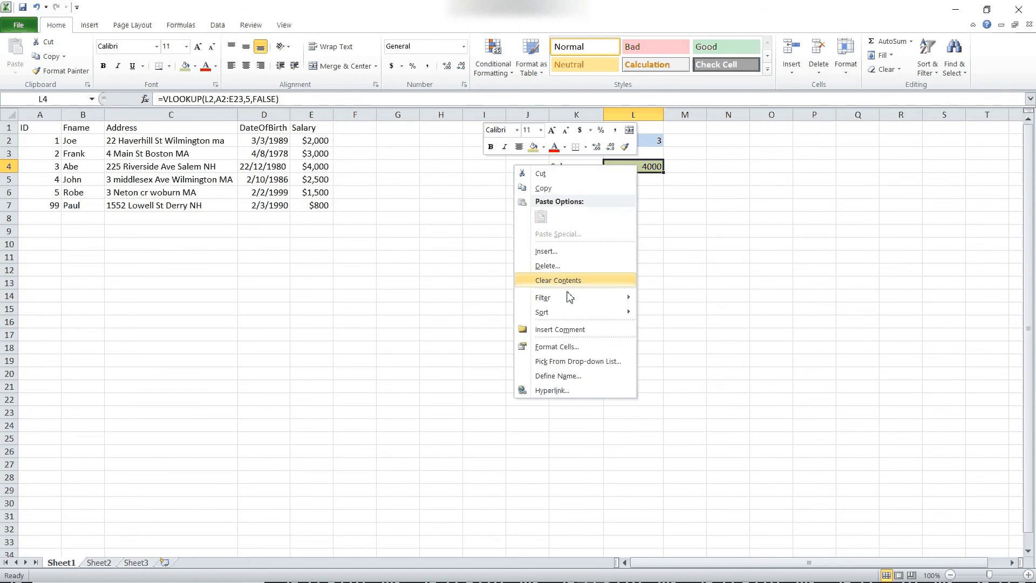
{"action": "left_click", "coordinate": [566, 355]}
{"action": "left_click", "coordinate": [428, 221]}
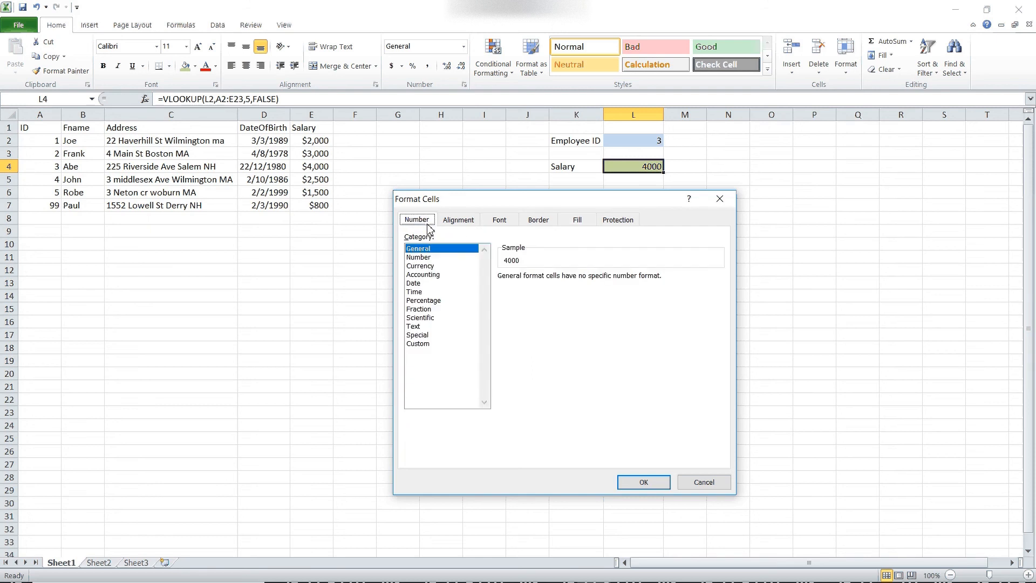
{"action": "left_click", "coordinate": [429, 267]}
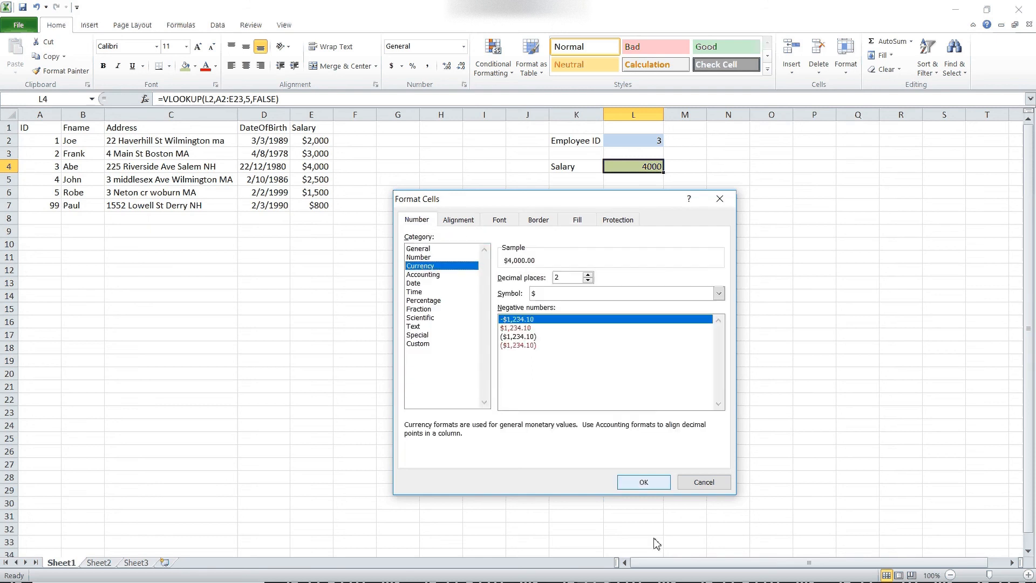
{"action": "left_click", "coordinate": [646, 483]}
{"action": "left_click", "coordinate": [706, 245]}
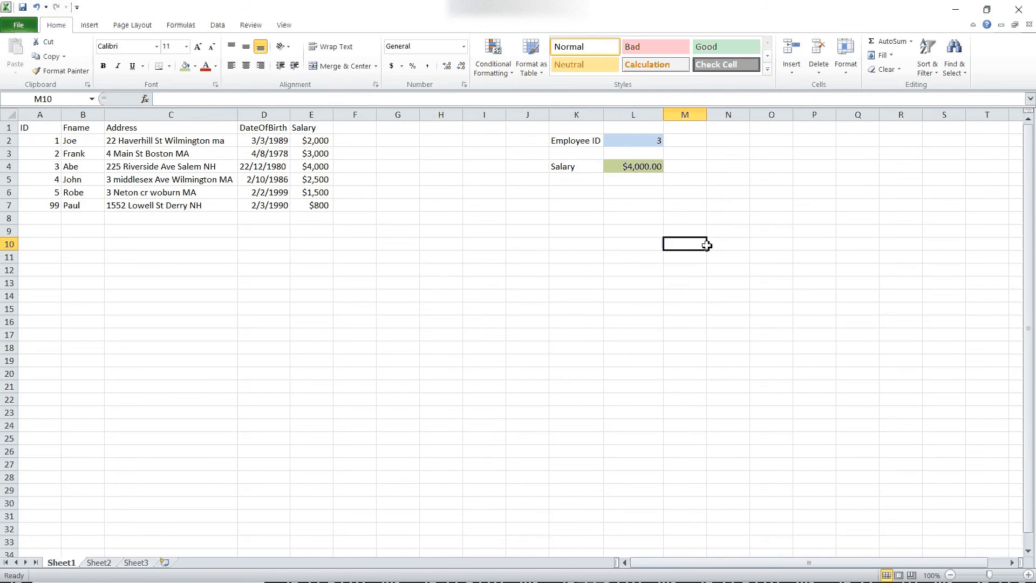
- Enter the ID of the employee in row 2 into L2 and check the result against E2
{"action": "left_click", "coordinate": [656, 142]}
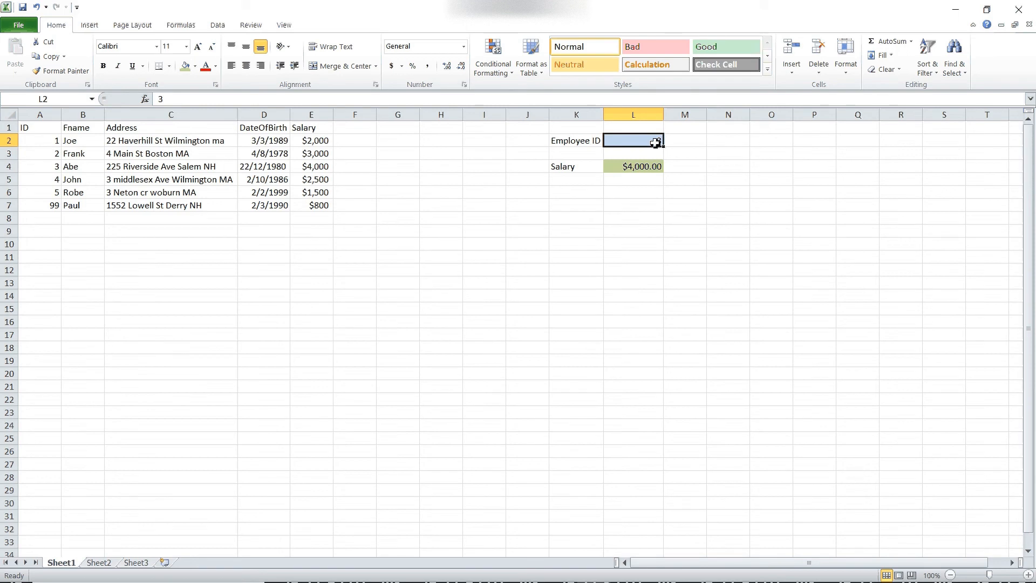
{"action": "type", "text": "1"}
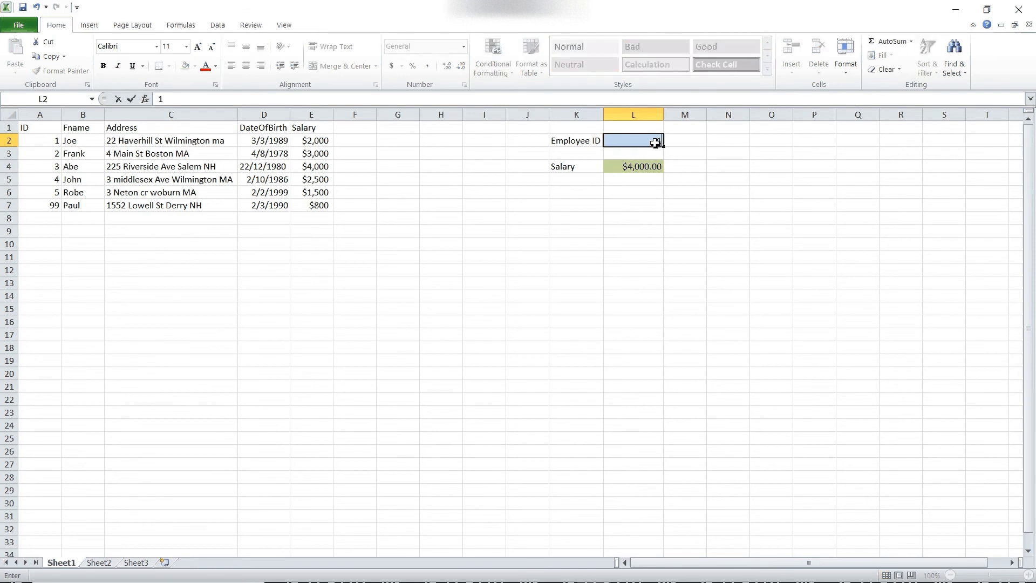
{"action": "key", "text": "Return"}
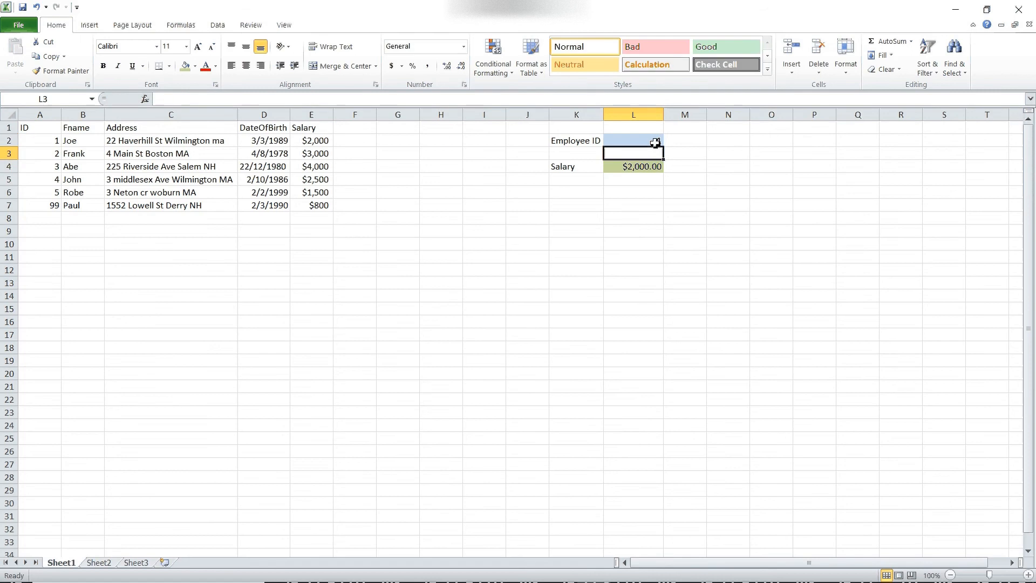
{"action": "left_click", "coordinate": [319, 151]}
{"action": "left_click", "coordinate": [319, 143]}
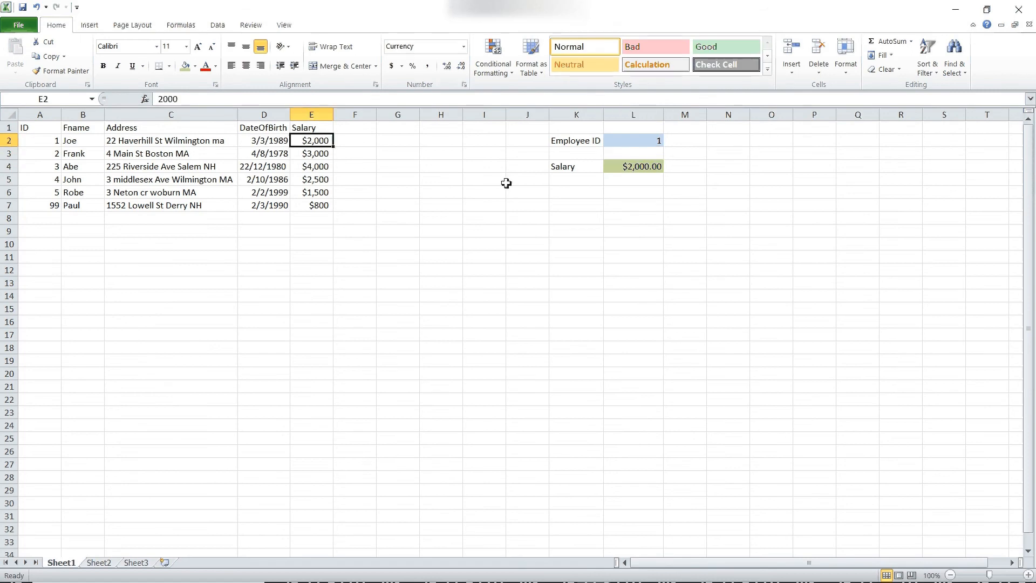
- Test the lookup with the unlisted value 100 in L2 and inspect the result in L4
{"action": "left_click", "coordinate": [646, 137]}
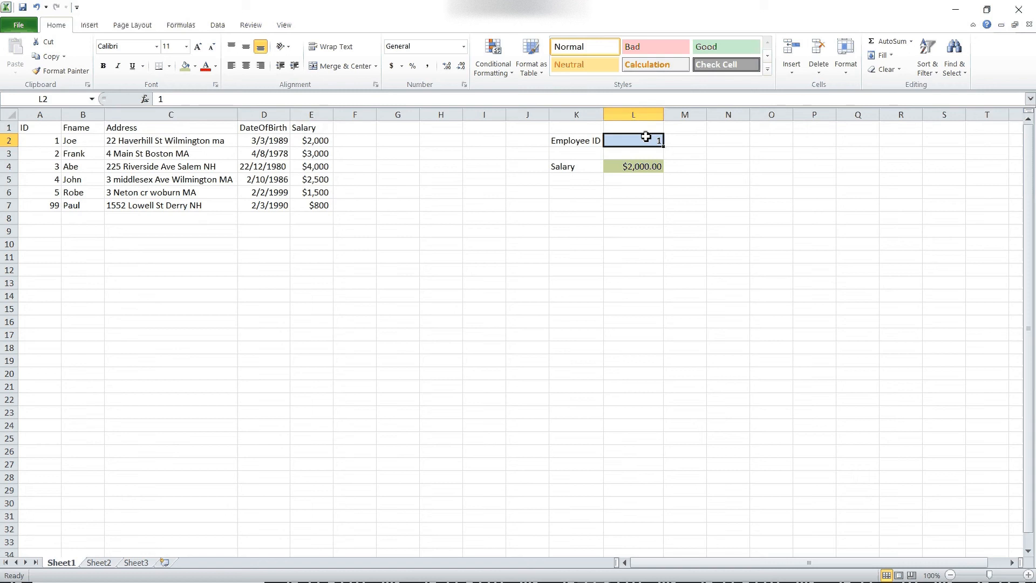
{"action": "type", "text": "100"}
{"action": "key", "text": "Return"}
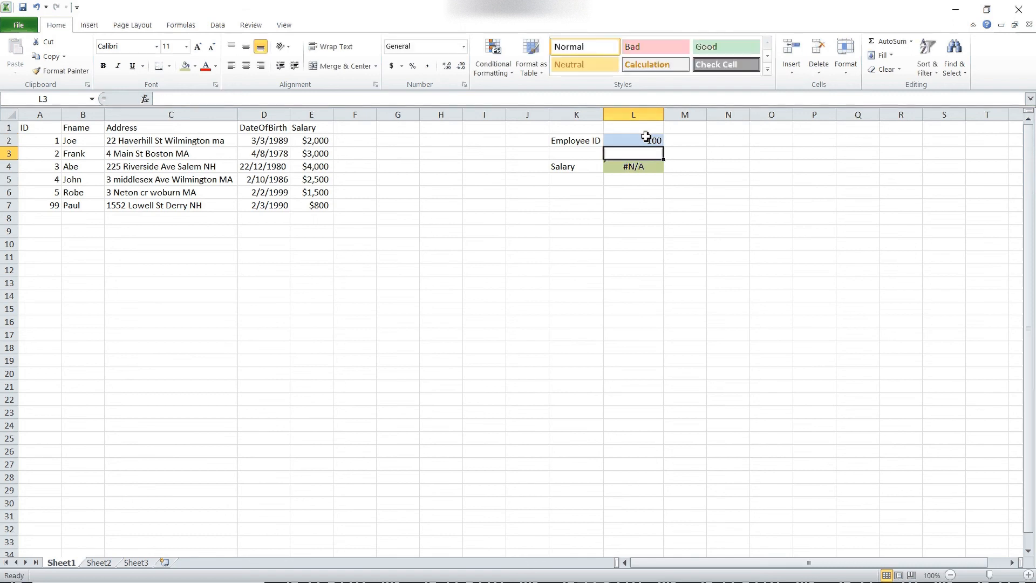
{"action": "left_click", "coordinate": [642, 189]}
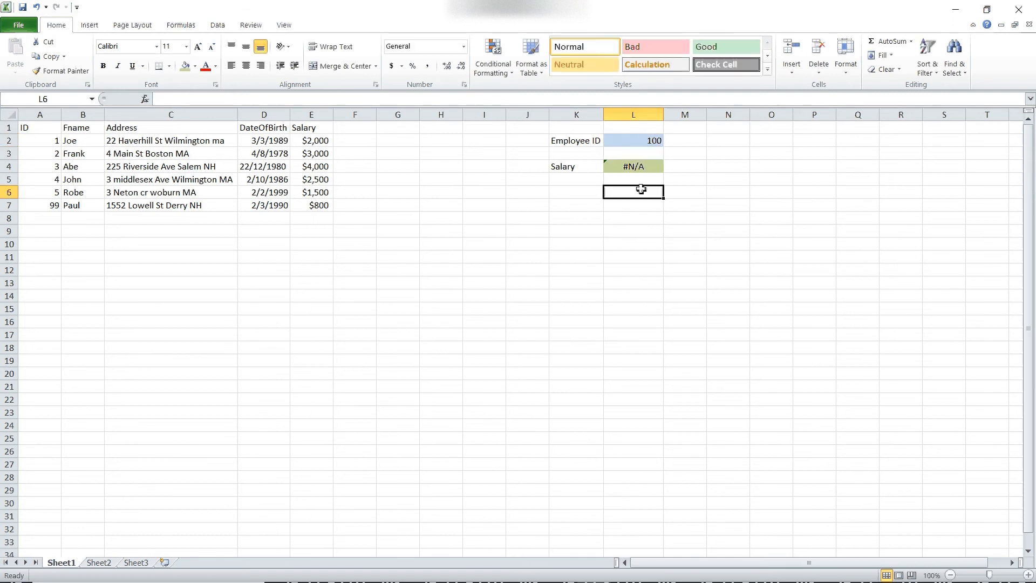
{"action": "left_click", "coordinate": [648, 164]}
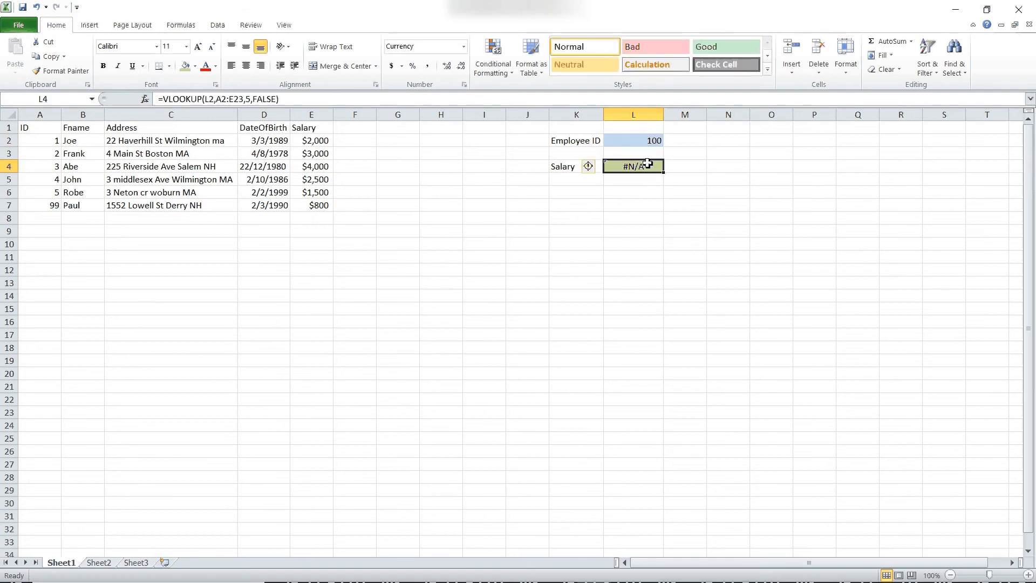
{"action": "left_click", "coordinate": [655, 141]}
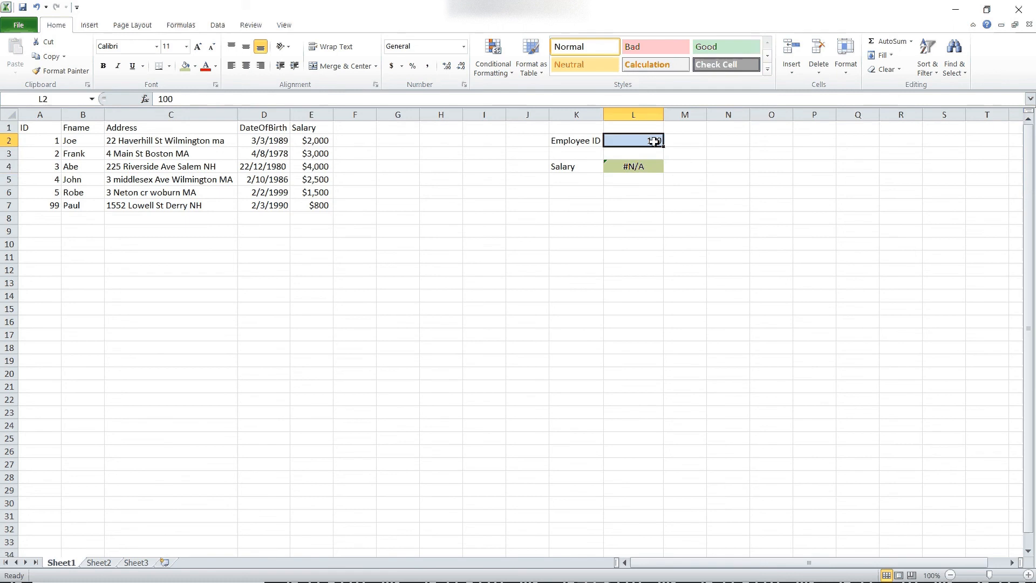
- Wrap L4's VLOOKUP in IFERROR with the fallback text "Employee Does Not Exist" and autofit column L's width
{"action": "left_click", "coordinate": [641, 165]}
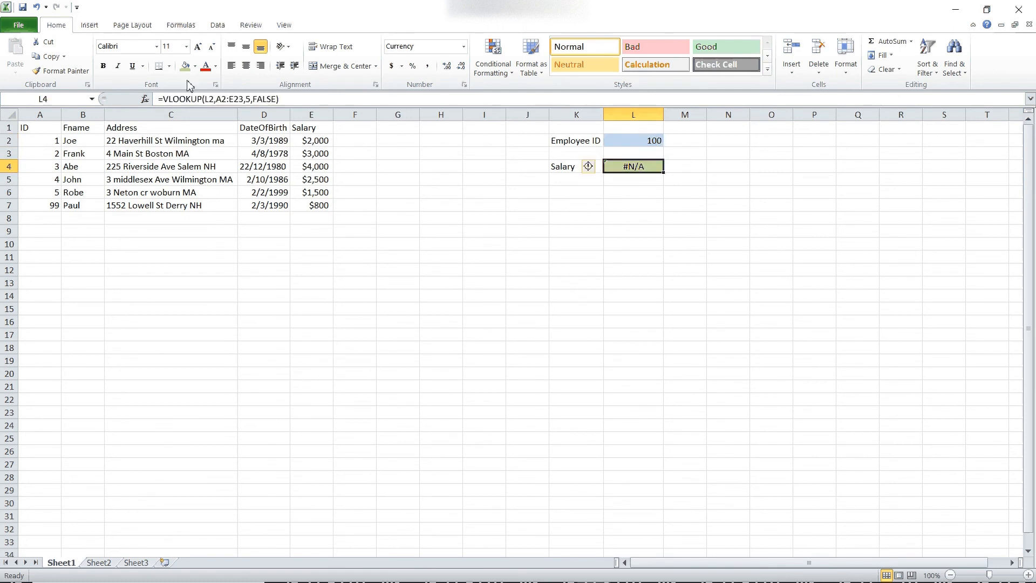
{"action": "left_click", "coordinate": [164, 100]}
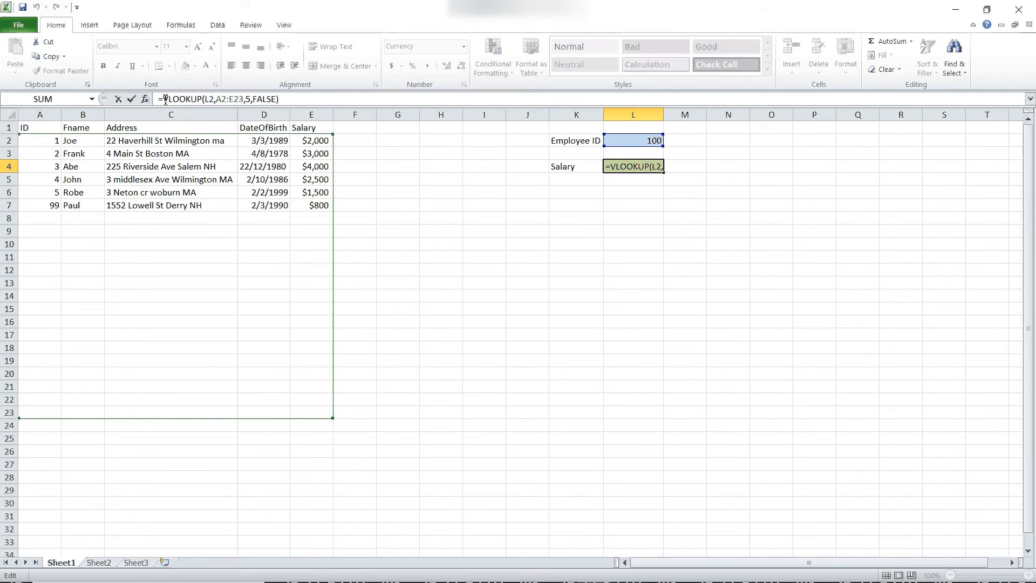
{"action": "type", "text": "if"}
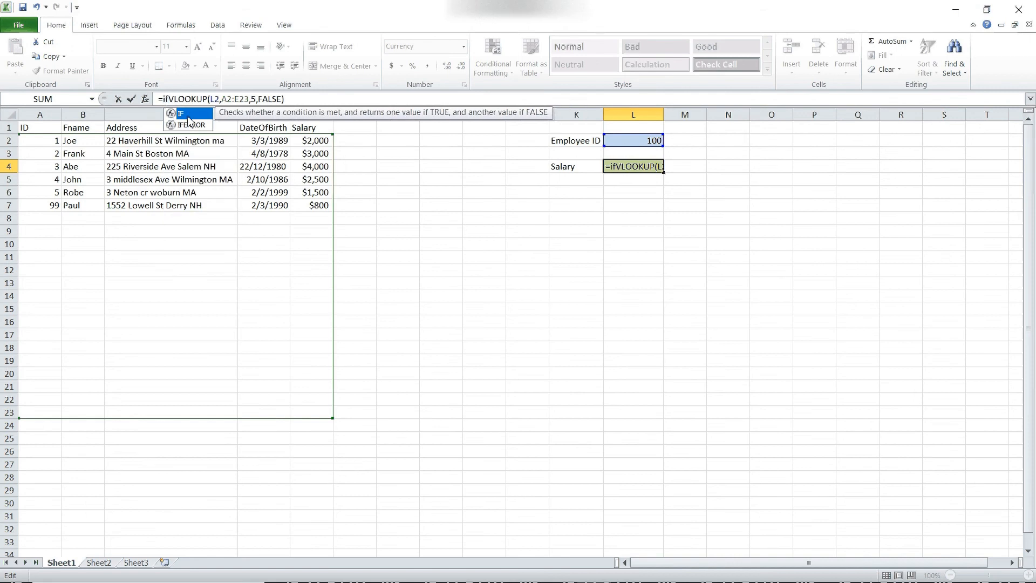
{"action": "double_click", "coordinate": [198, 125]}
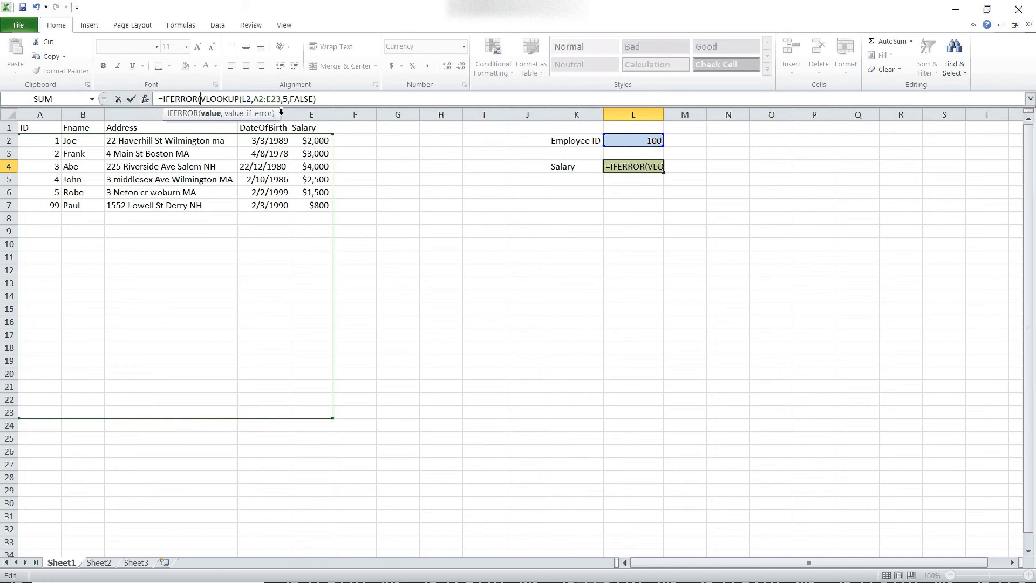
{"action": "left_click", "coordinate": [327, 98]}
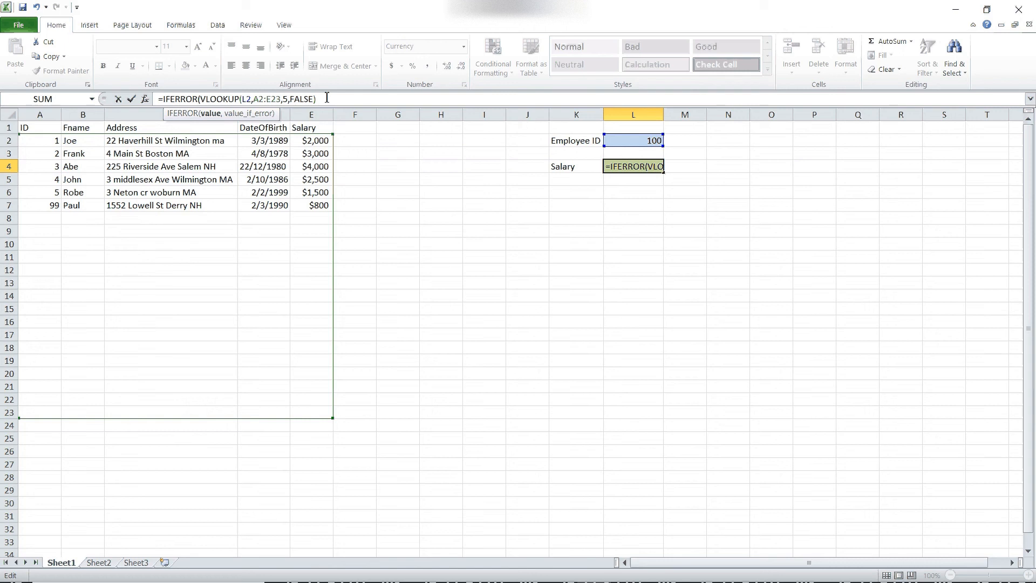
{"action": "type", "text": ","}
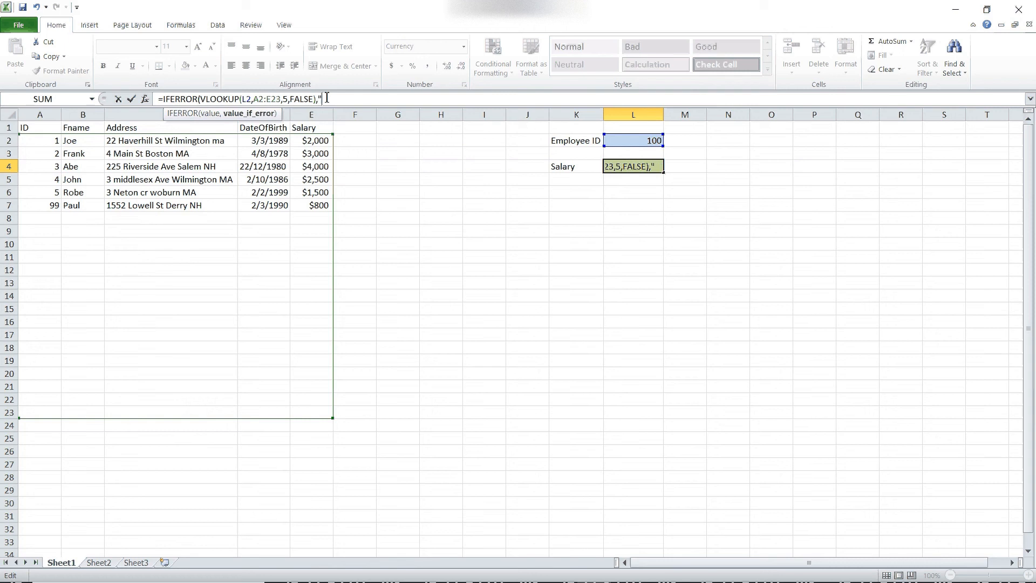
{"action": "type", "text": "\"Employee Does "}
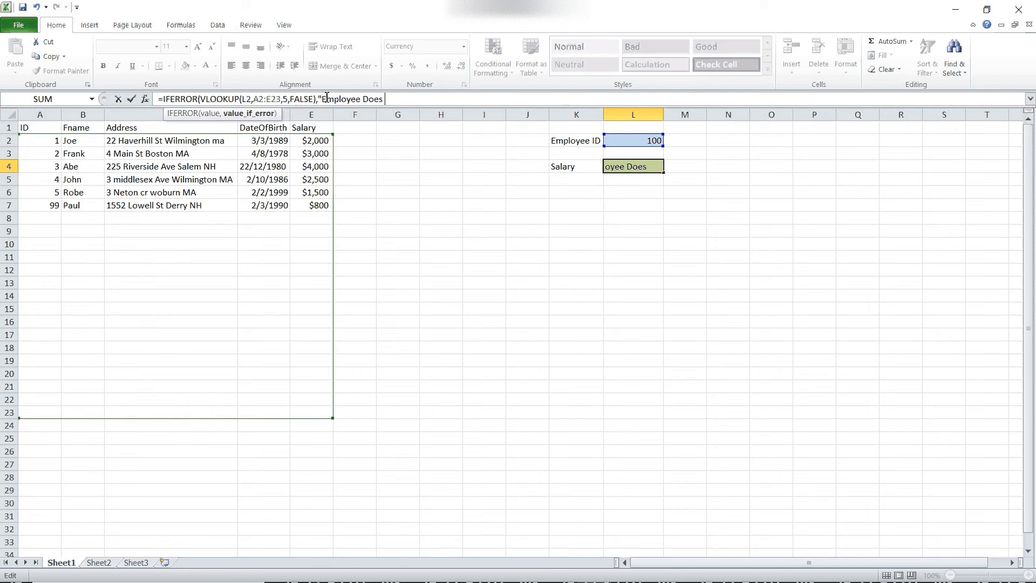
{"action": "type", "text": "Not Exist"}
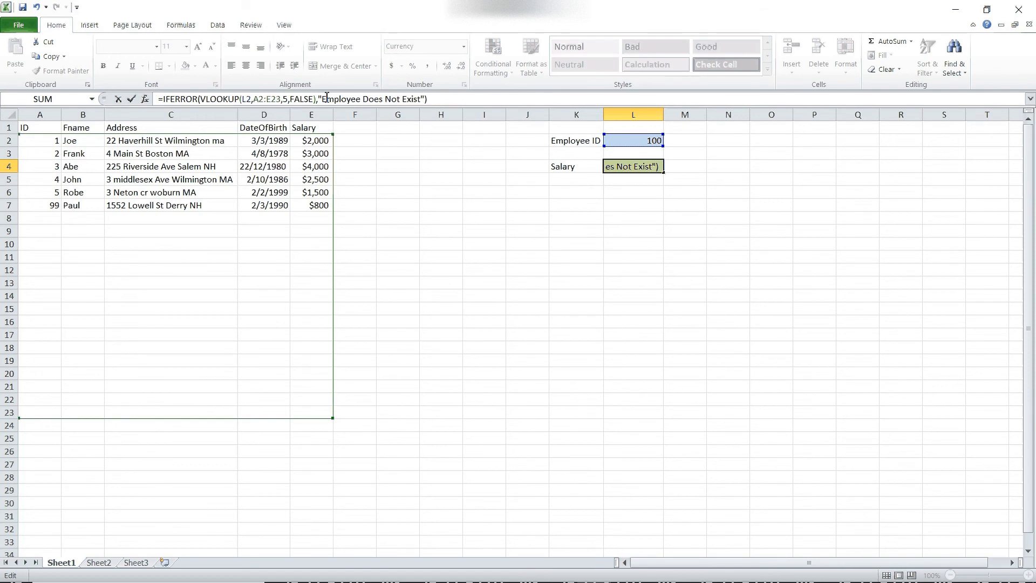
{"action": "key", "text": "Return"}
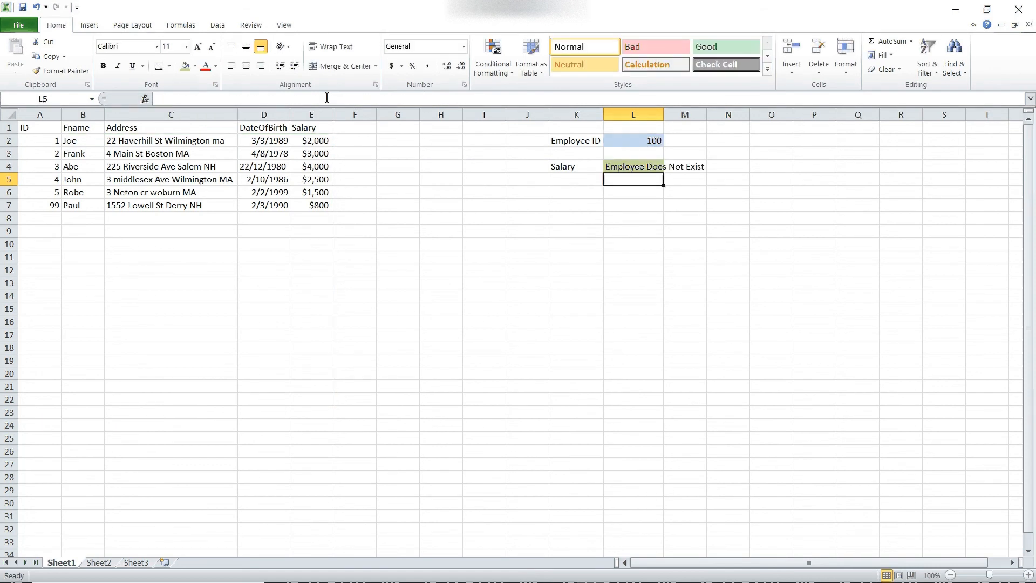
{"action": "double_click", "coordinate": [665, 114]}
{"action": "left_click", "coordinate": [732, 258]}
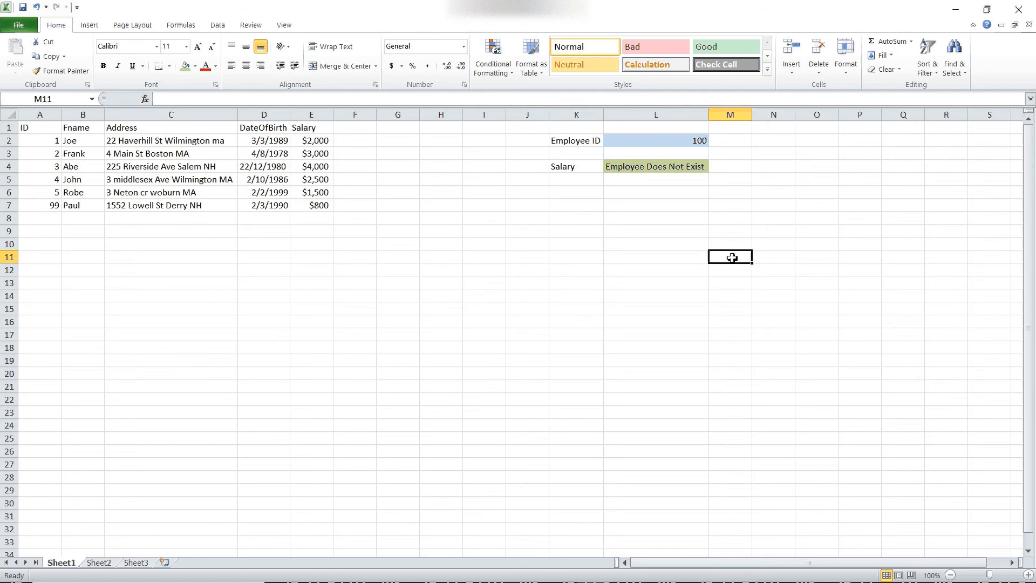
- Test the IFERROR lookup by entering the ID from row 4 into L2, followed by the unlisted value 220
{"action": "left_click", "coordinate": [689, 141]}
{"action": "type", "text": "3"}
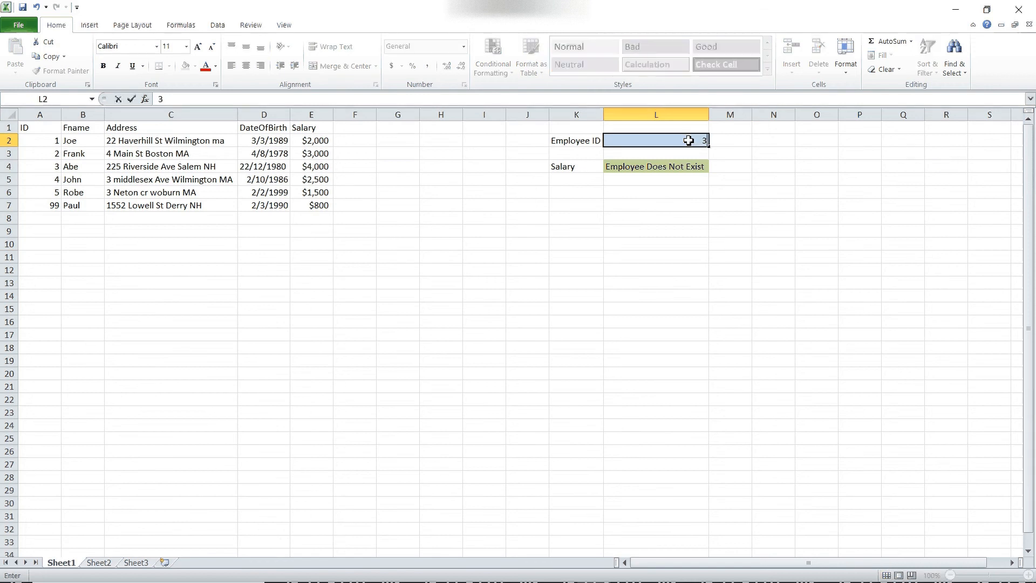
{"action": "key", "text": "Return"}
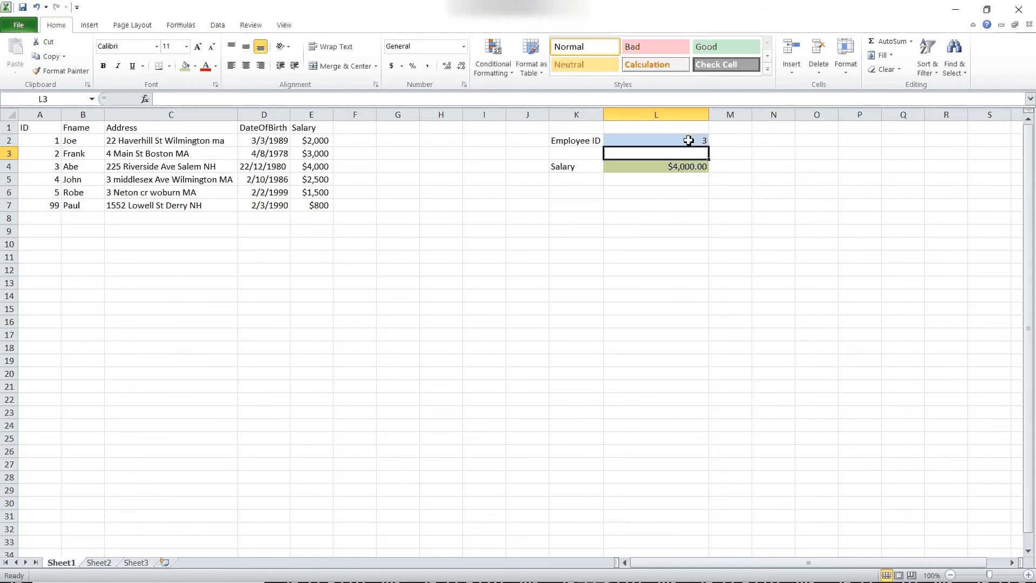
{"action": "left_click", "coordinate": [688, 140]}
{"action": "type", "text": "220"}
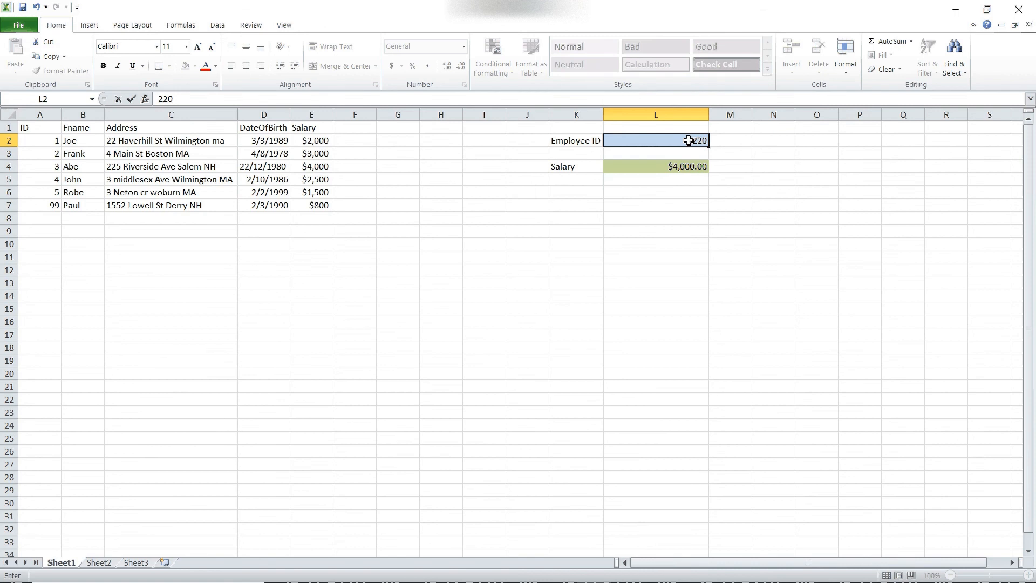
{"action": "key", "text": "Return"}
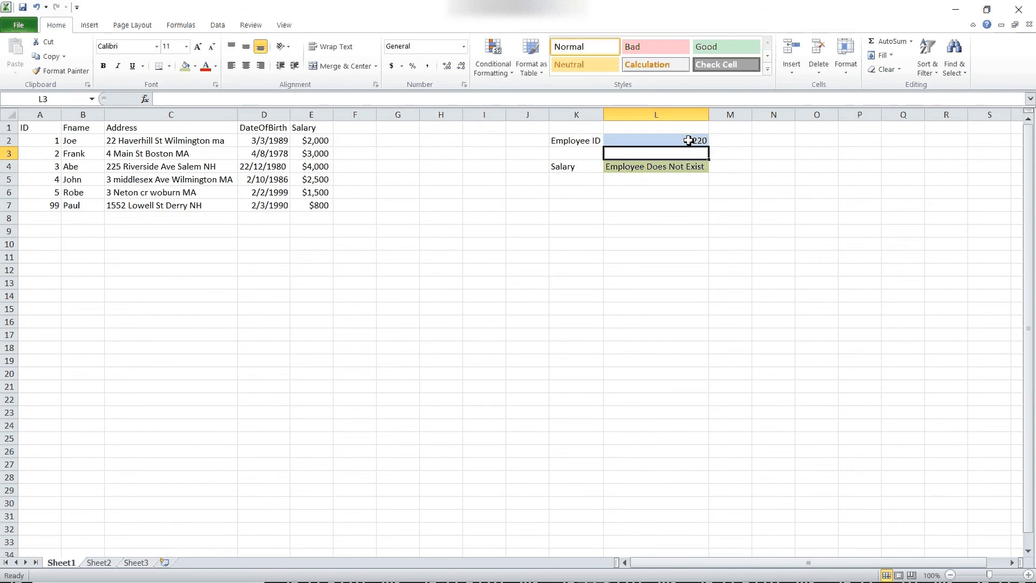
{"action": "left_click", "coordinate": [642, 269]}
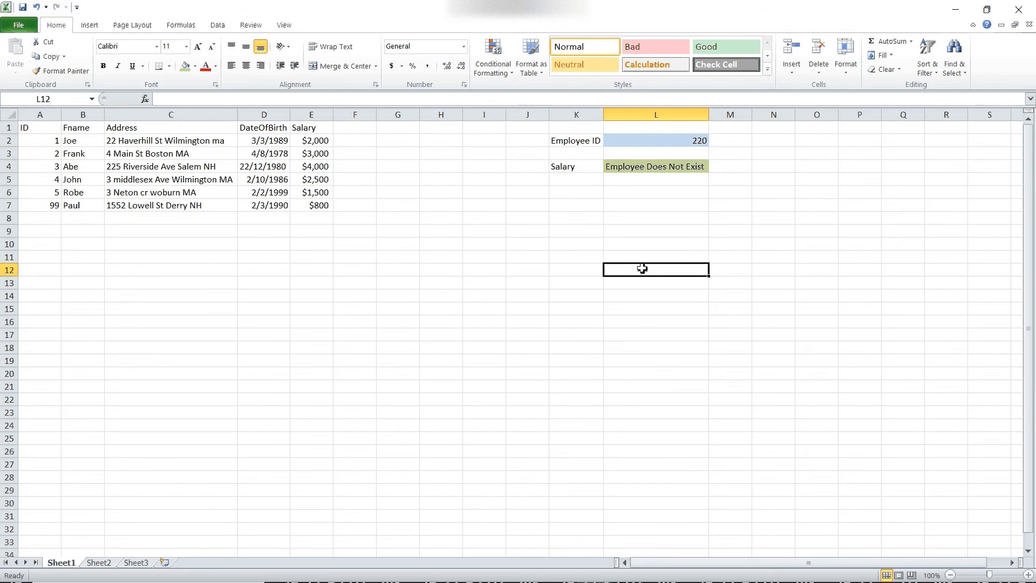
- Change the VLOOKUP's range_lookup argument in L4 to TRUE for an approximate match, keeping the IFERROR wrapper
{"action": "left_click", "coordinate": [675, 170]}
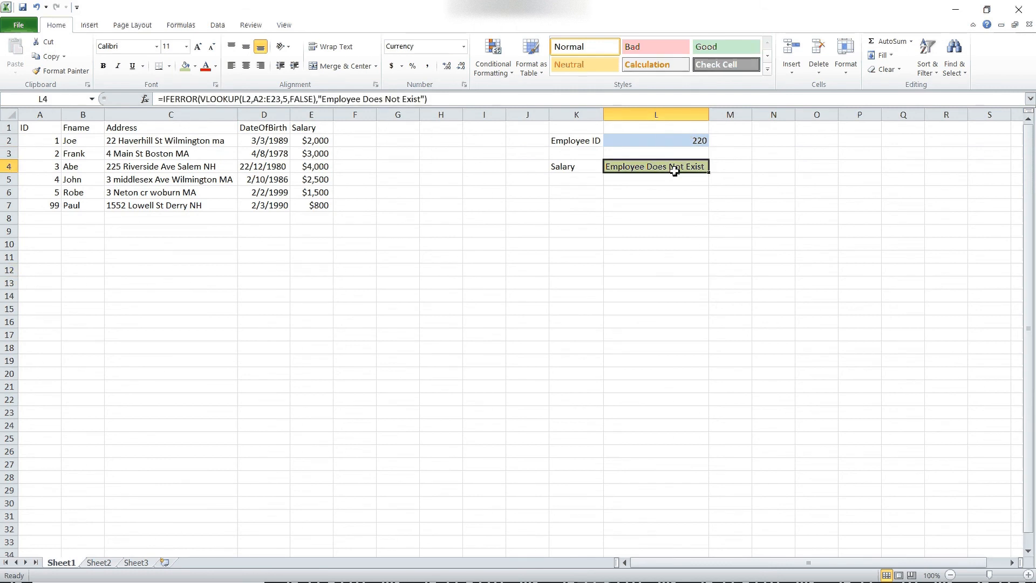
{"action": "left_click", "coordinate": [671, 139]}
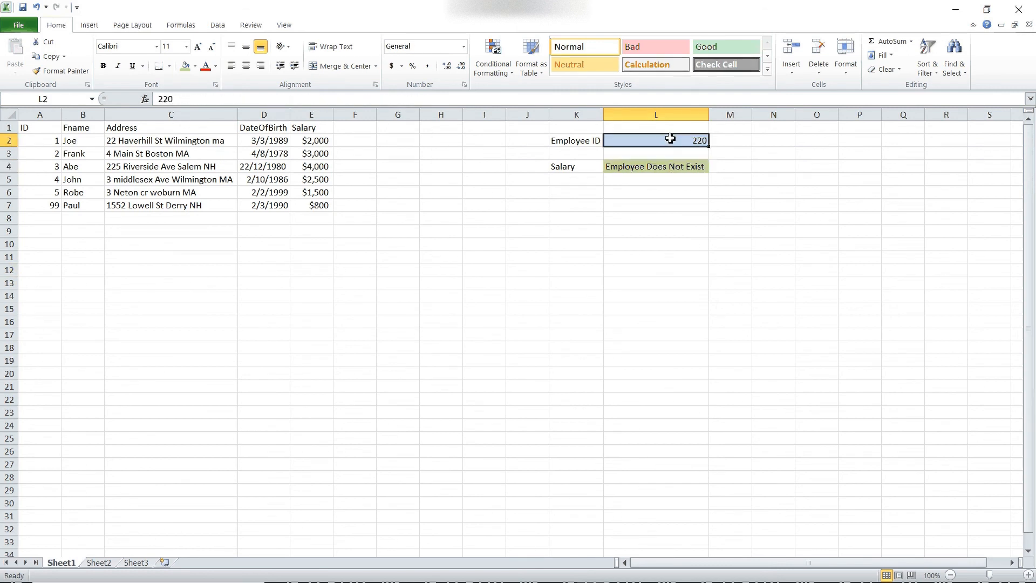
{"action": "left_click", "coordinate": [667, 168]}
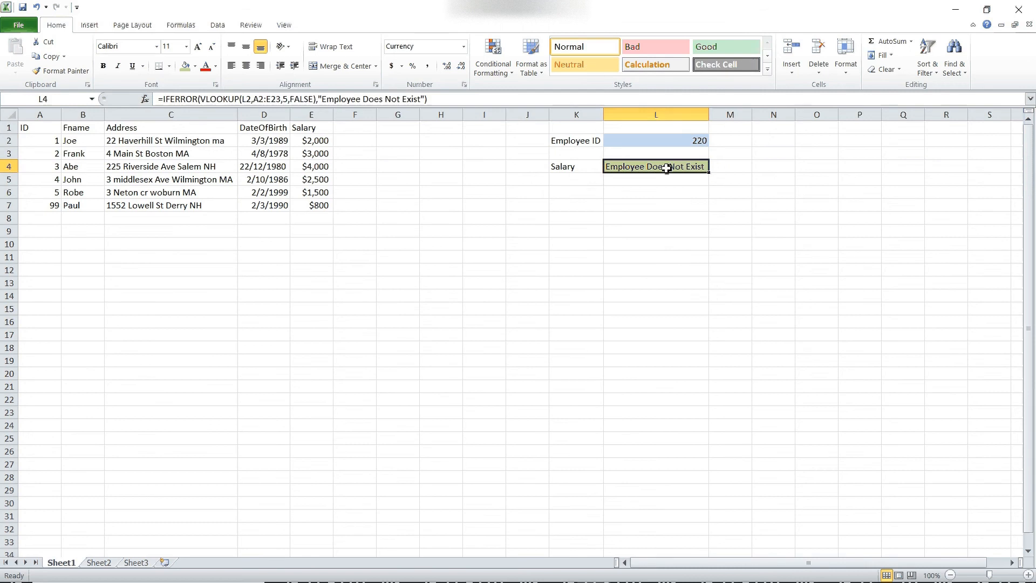
{"action": "left_click", "coordinate": [304, 99]}
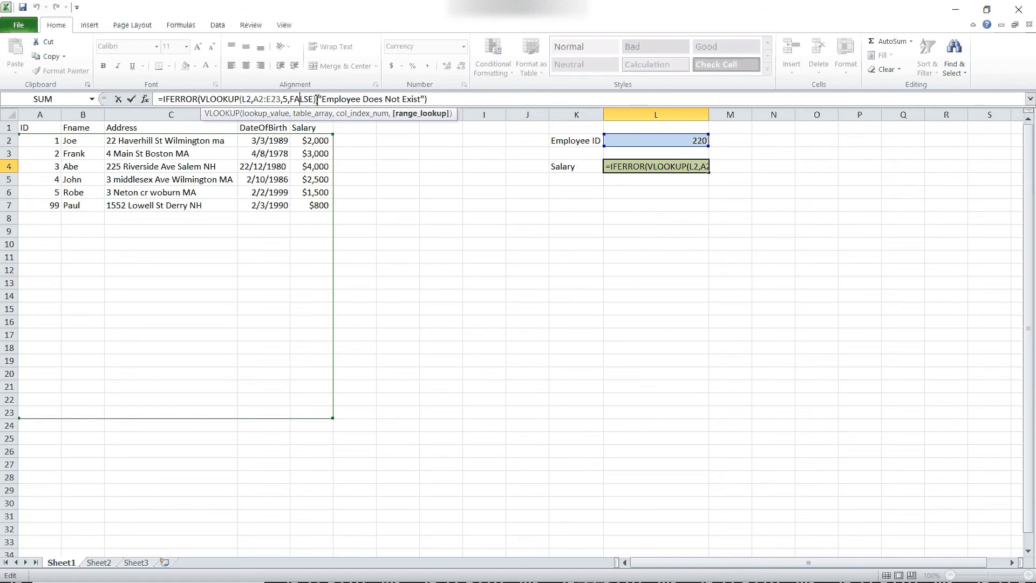
{"action": "left_click_drag", "start_coordinate": [313, 99], "coordinate": [291, 100]}
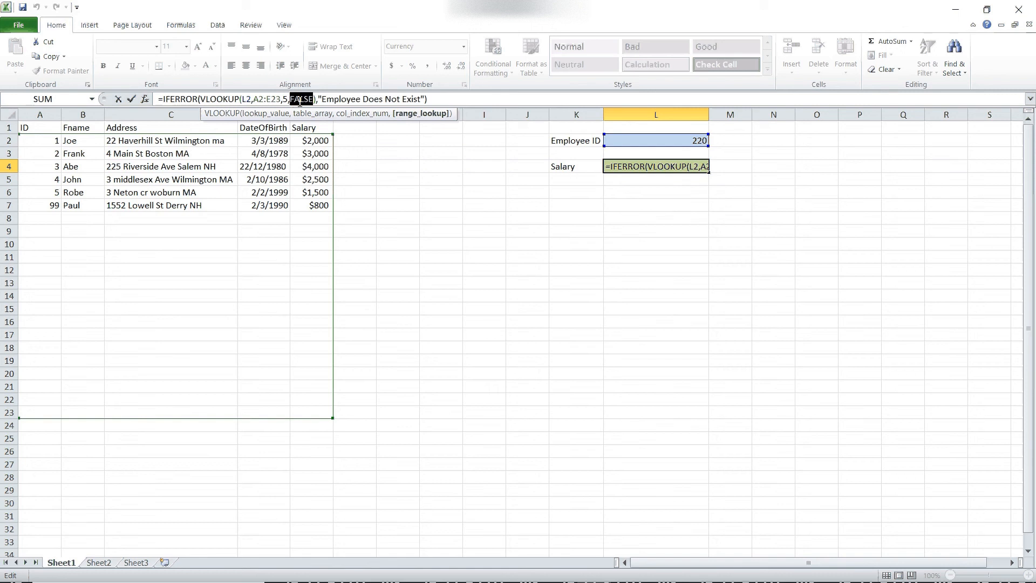
{"action": "type", "text": "tru"}
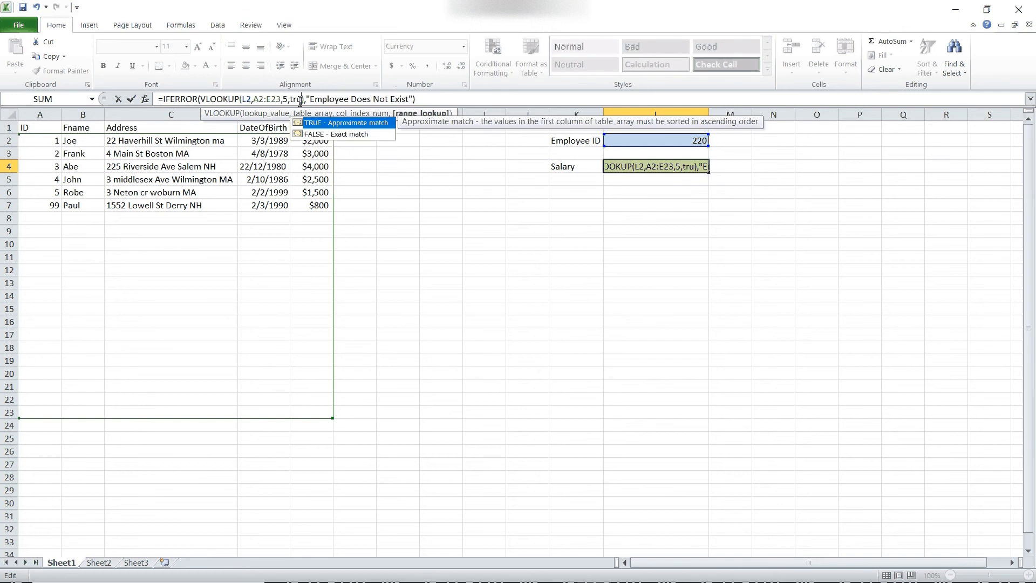
{"action": "type", "text": "e"}
{"action": "left_click", "coordinate": [460, 97]}
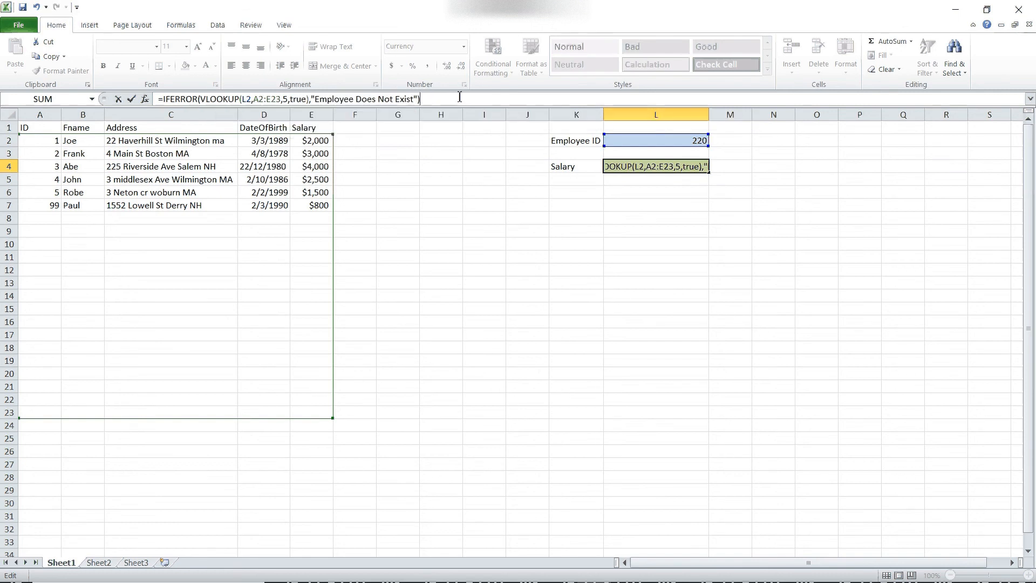
{"action": "key", "text": "Return"}
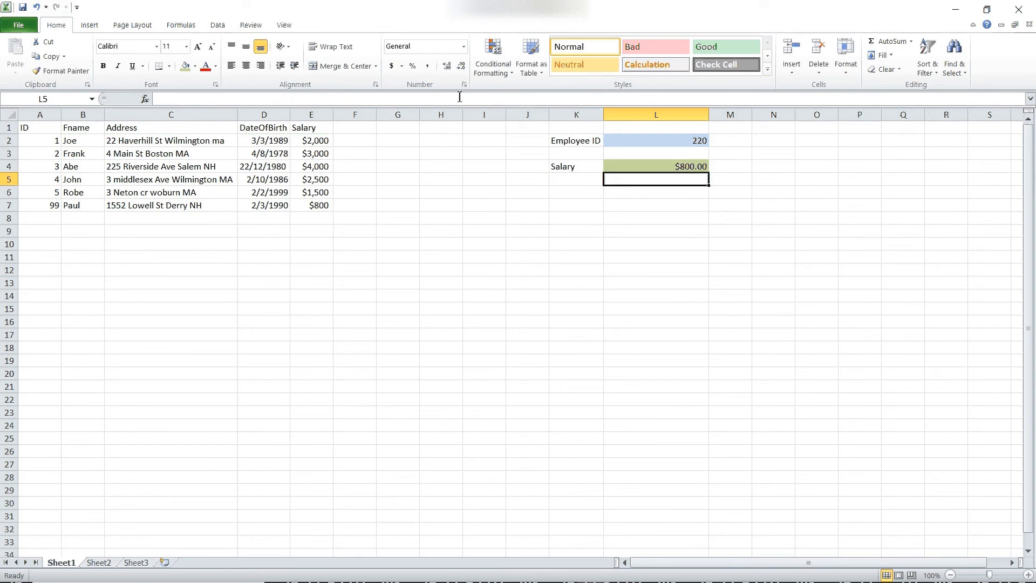
- Review the range_lookup options in L4's formula and choose TRUE for approximate match again
{"action": "left_click", "coordinate": [569, 243]}
{"action": "left_click", "coordinate": [687, 167]}
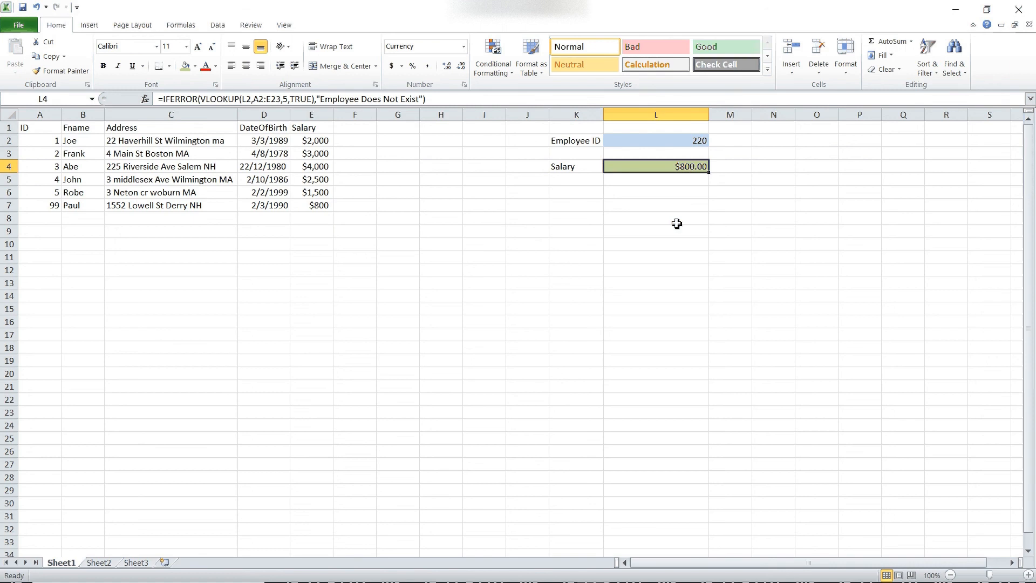
{"action": "left_click", "coordinate": [303, 99]}
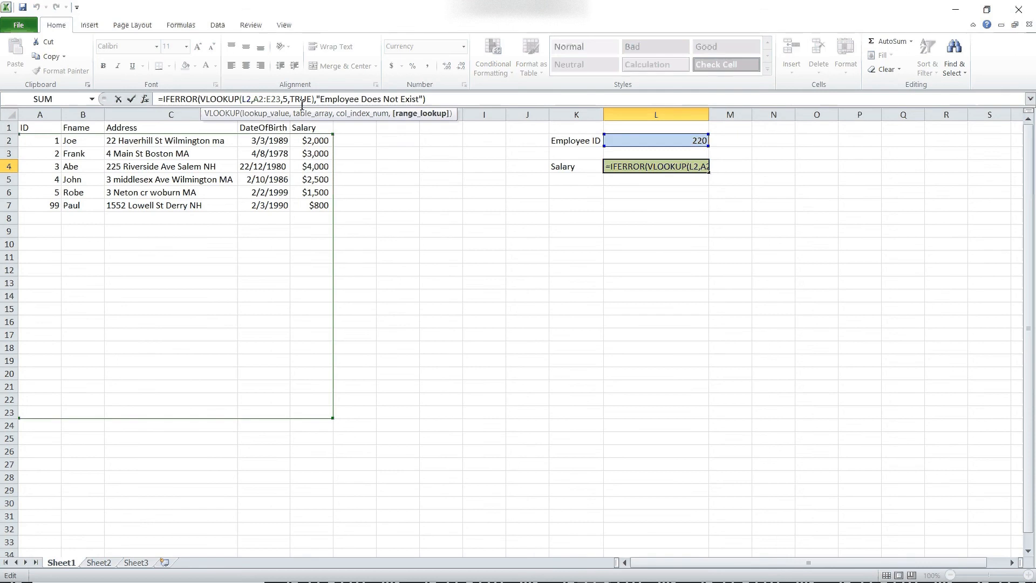
{"action": "double_click", "coordinate": [706, 166]}
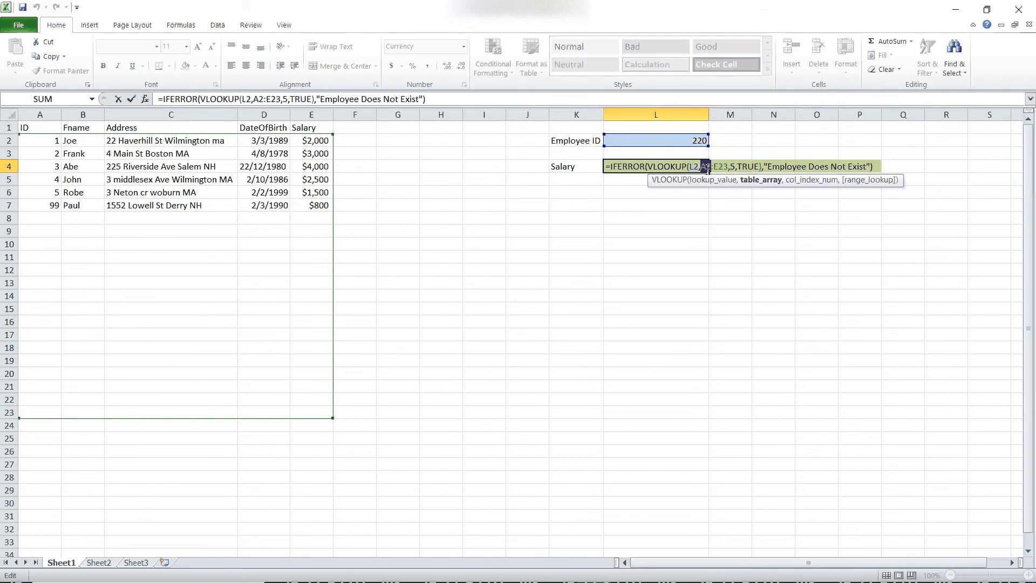
{"action": "left_click", "coordinate": [755, 167]}
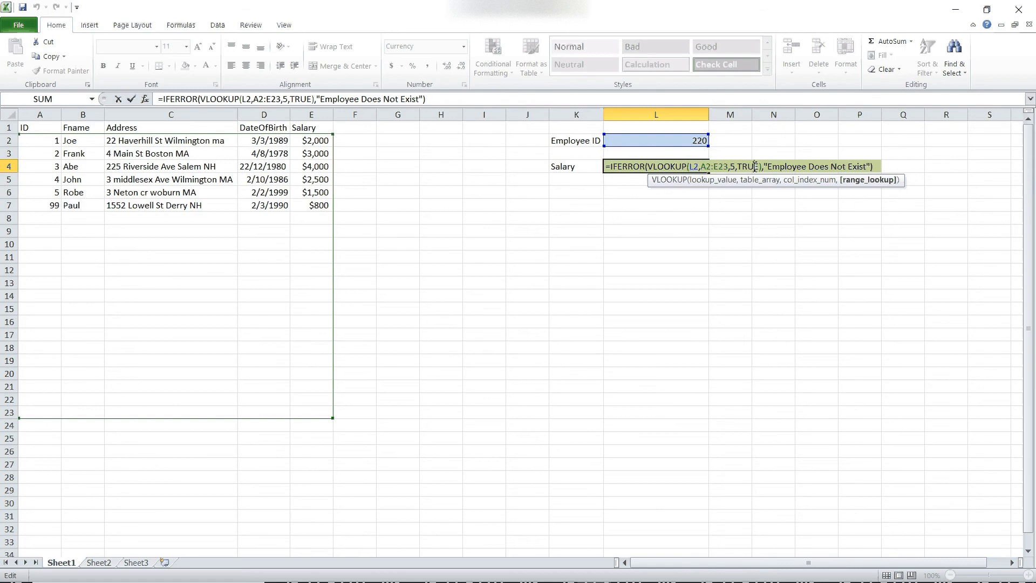
{"action": "double_click", "coordinate": [755, 166]}
{"action": "type", "text": "tr"}
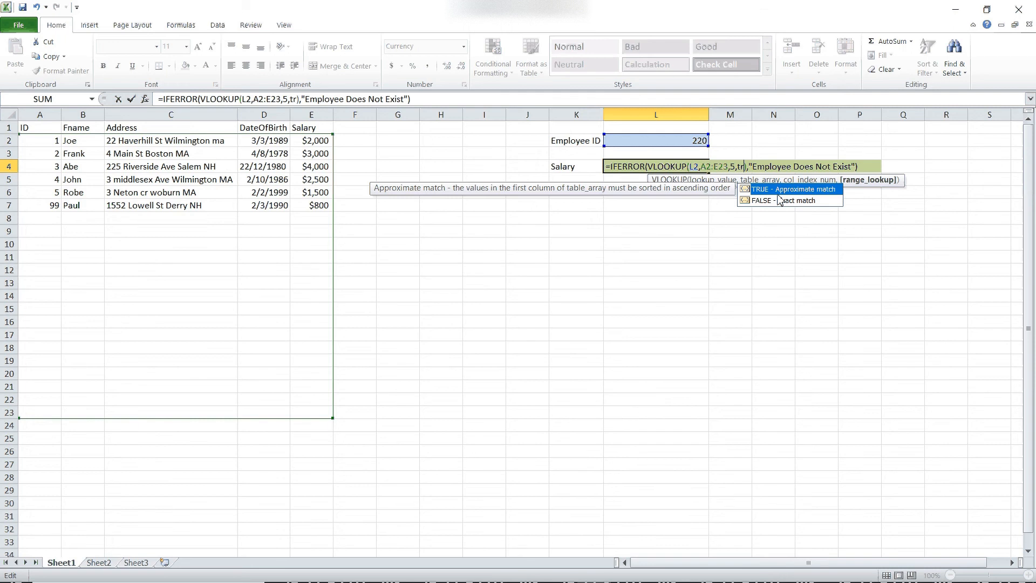
{"action": "key", "text": "Tab"}
{"action": "left_click", "coordinate": [778, 193]}
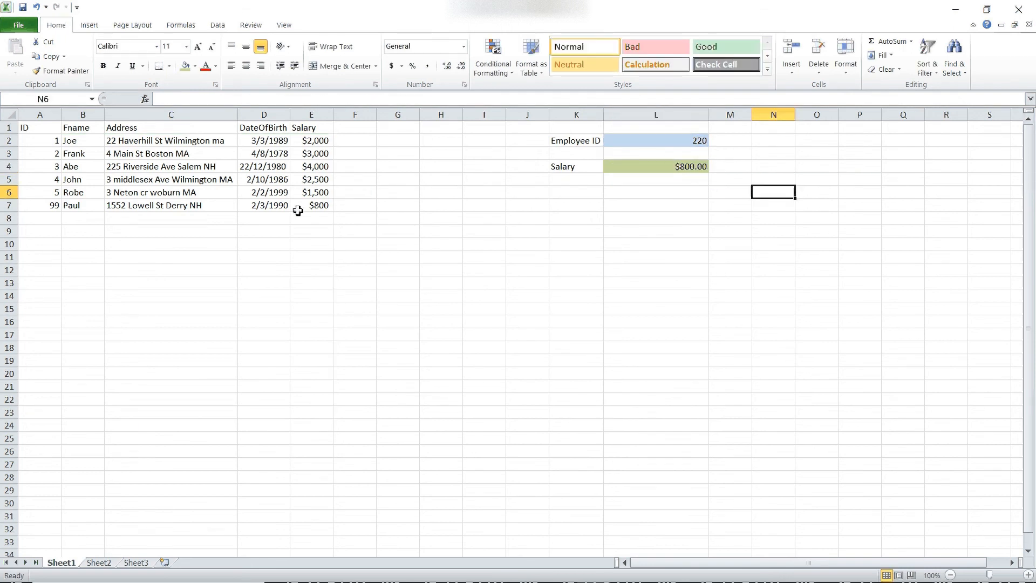
- Test the approximate-match lookup by entering the unlisted value 80 into L2
{"action": "left_click", "coordinate": [702, 142]}
{"action": "double_click", "coordinate": [706, 144]}
{"action": "double_click", "coordinate": [705, 144]}
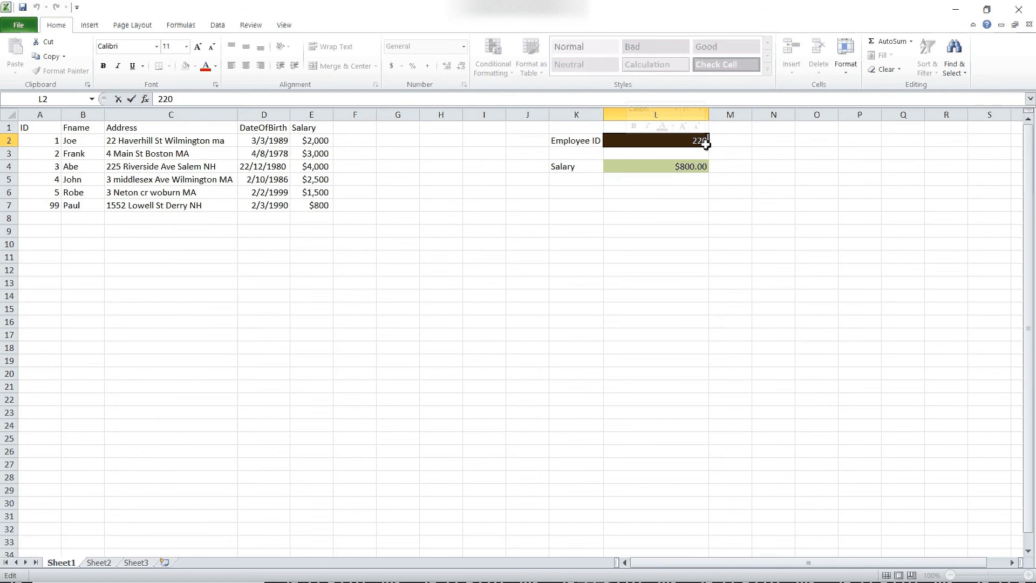
{"action": "type", "text": "80"}
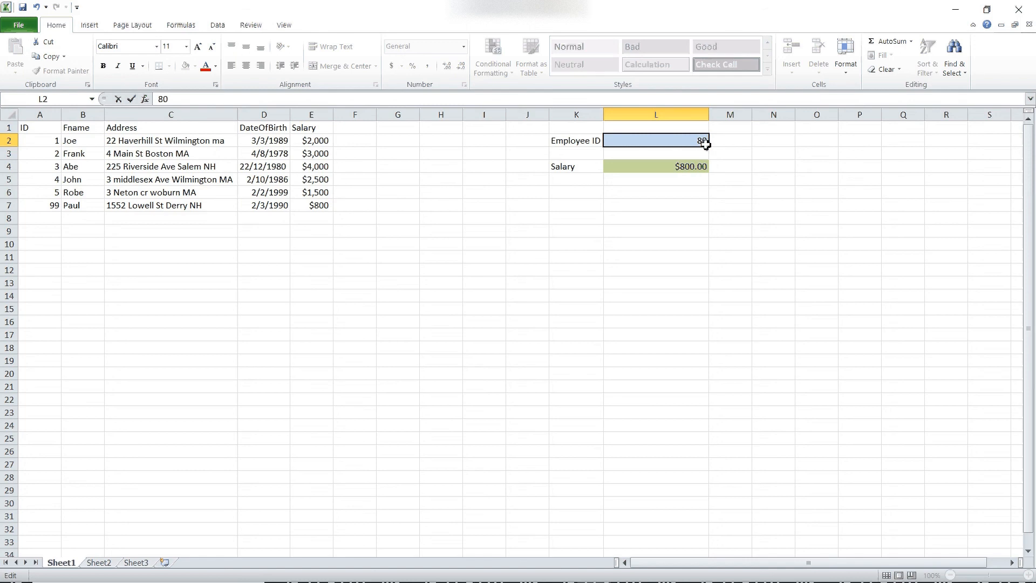
{"action": "key", "text": "Return"}
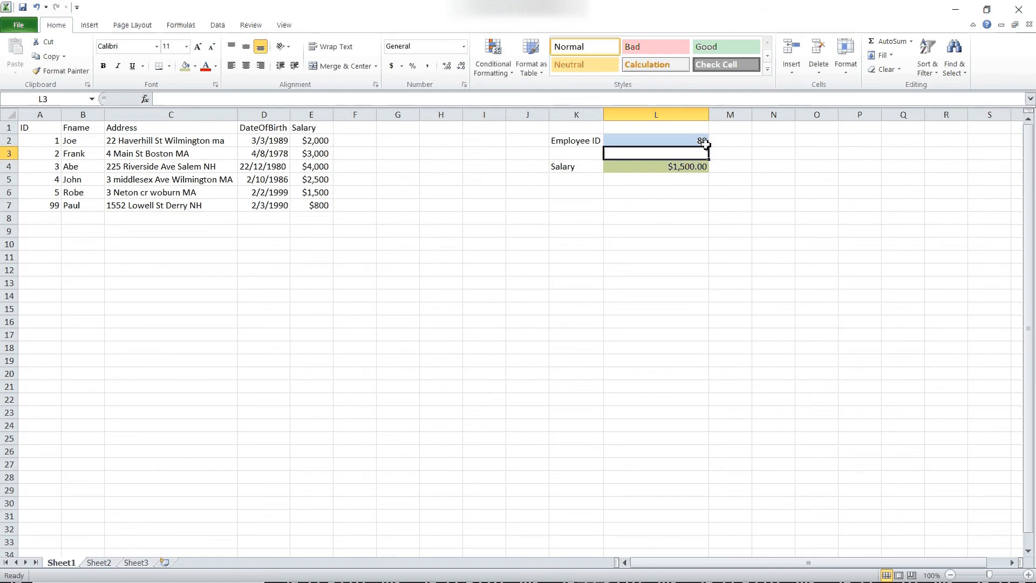
{"action": "left_click", "coordinate": [682, 289]}
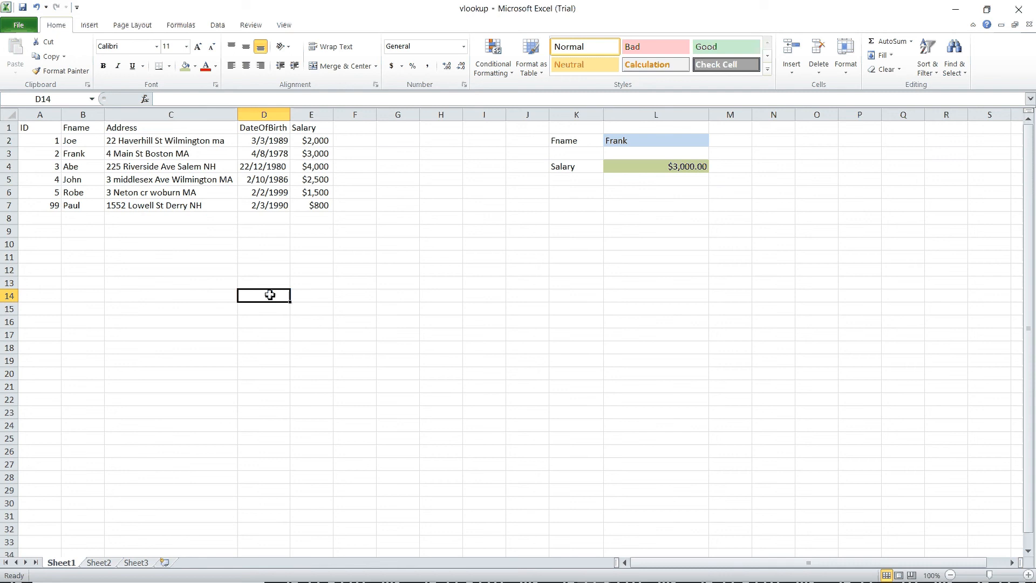
{"action": "mouse_move", "coordinate": [561, 577]}
{"action": "left_click", "coordinate": [626, 567]}
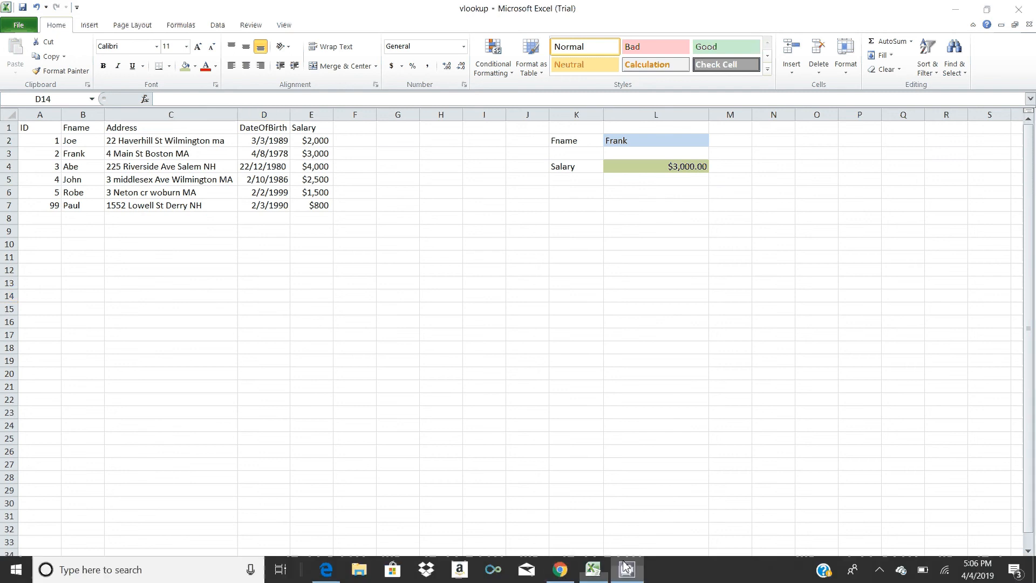